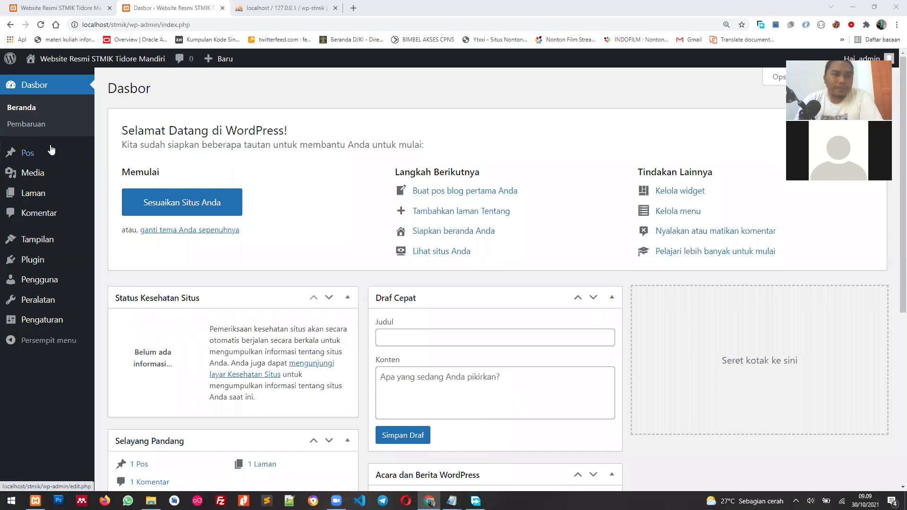
Open the list of all posts and move the "Halo dunia!" post to the trash
{"action": "mouse_move", "coordinate": [53, 161]}
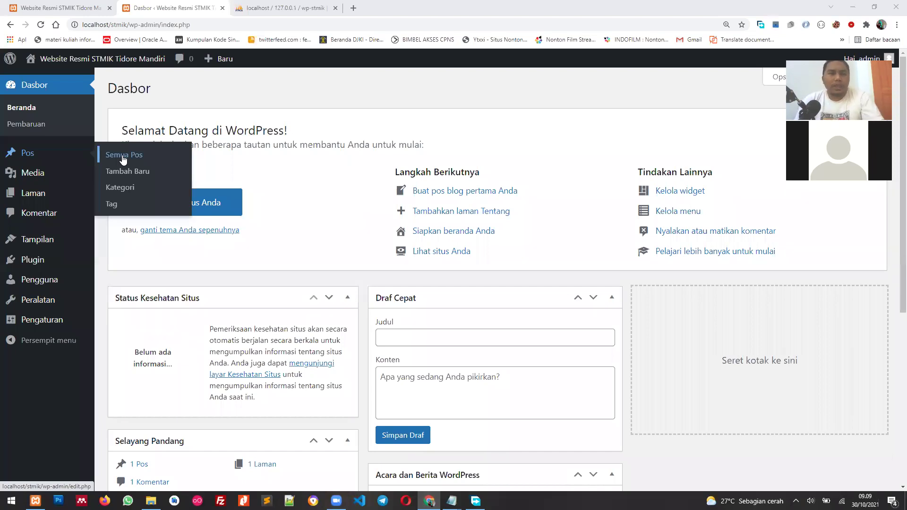
{"action": "left_click", "coordinate": [131, 157]}
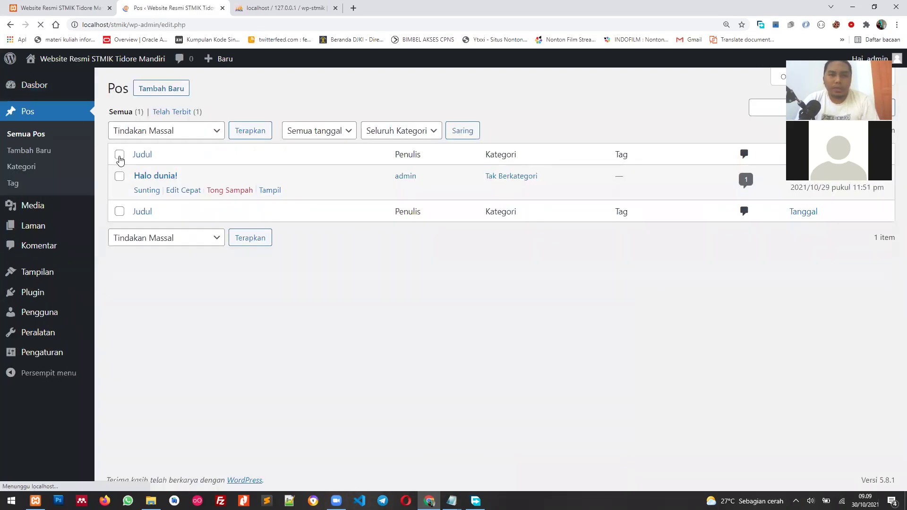
{"action": "left_click", "coordinate": [120, 156]}
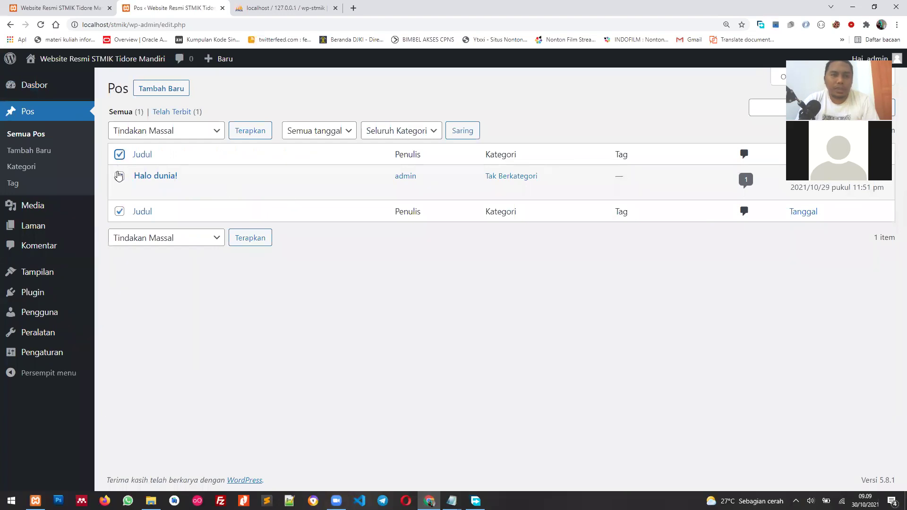
{"action": "left_click", "coordinate": [207, 134]}
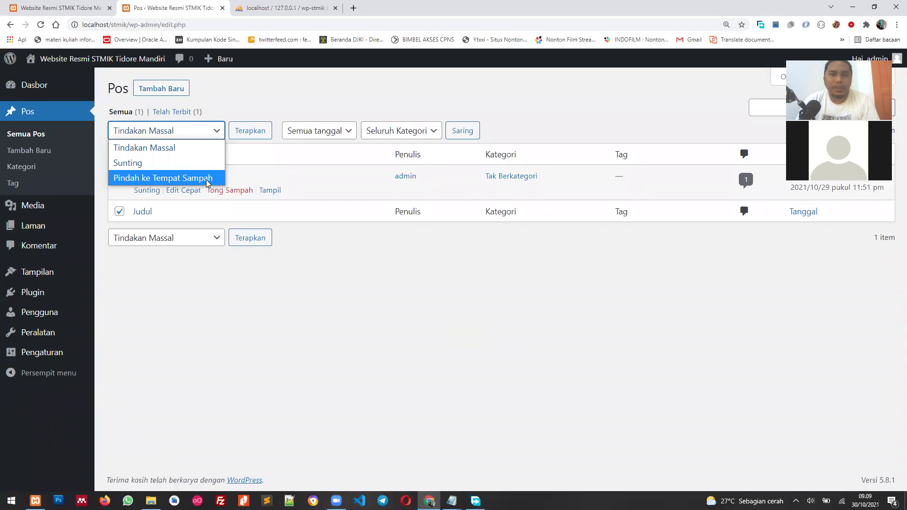
{"action": "left_click", "coordinate": [156, 189]}
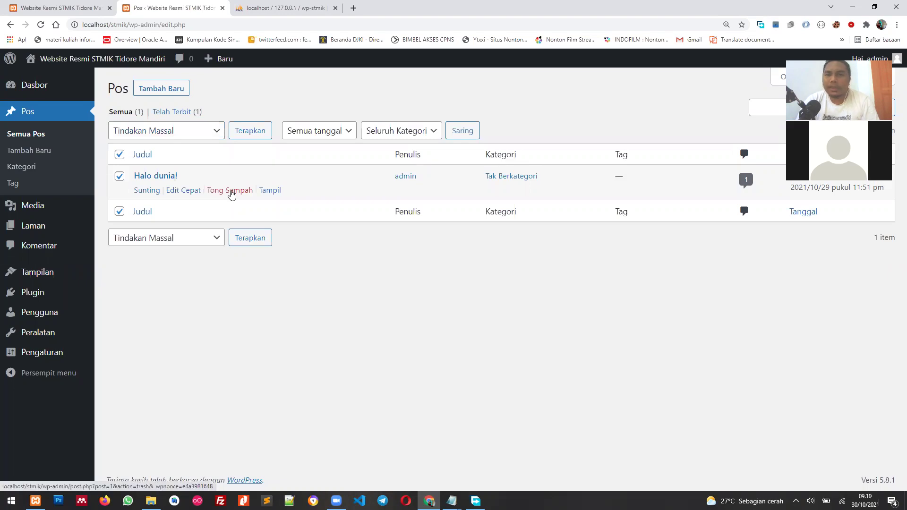
{"action": "left_click", "coordinate": [232, 191]}
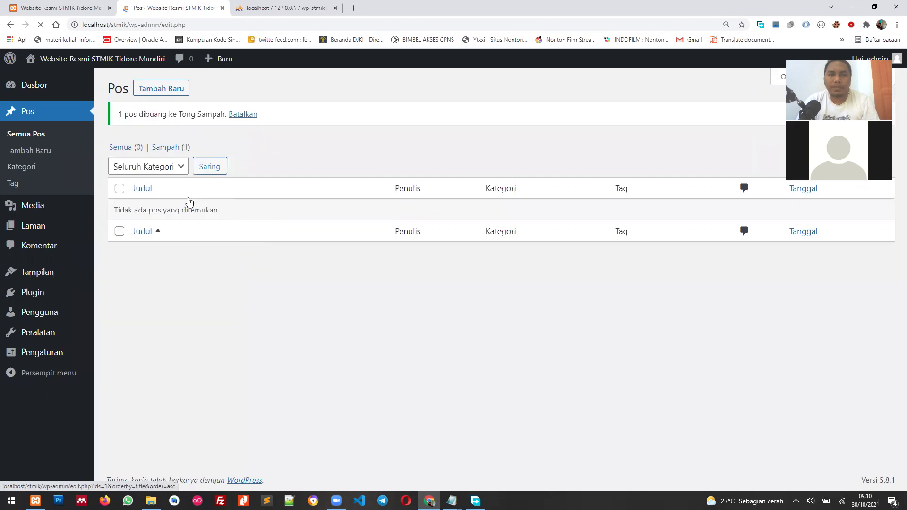
Permanently delete the "Halo dunia!" post from the posts trash
{"action": "left_click", "coordinate": [175, 149]}
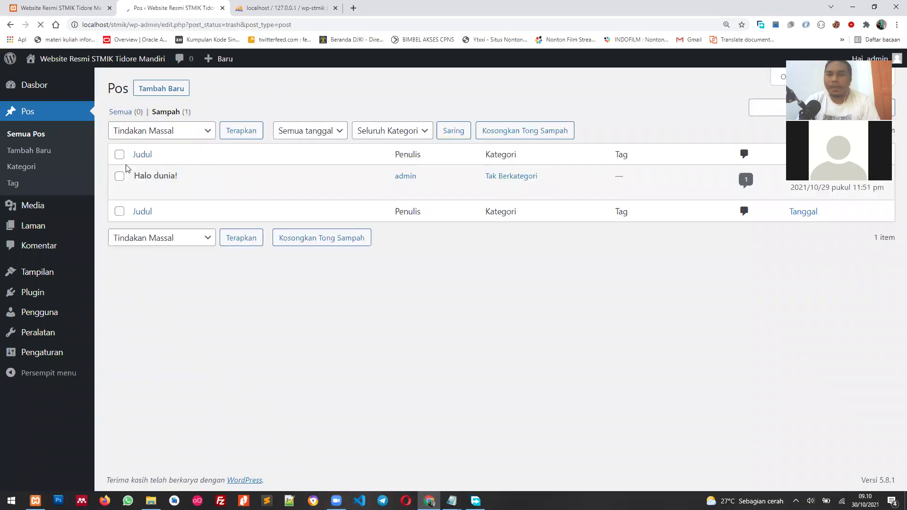
{"action": "left_click", "coordinate": [119, 154]}
{"action": "mouse_move", "coordinate": [202, 196]}
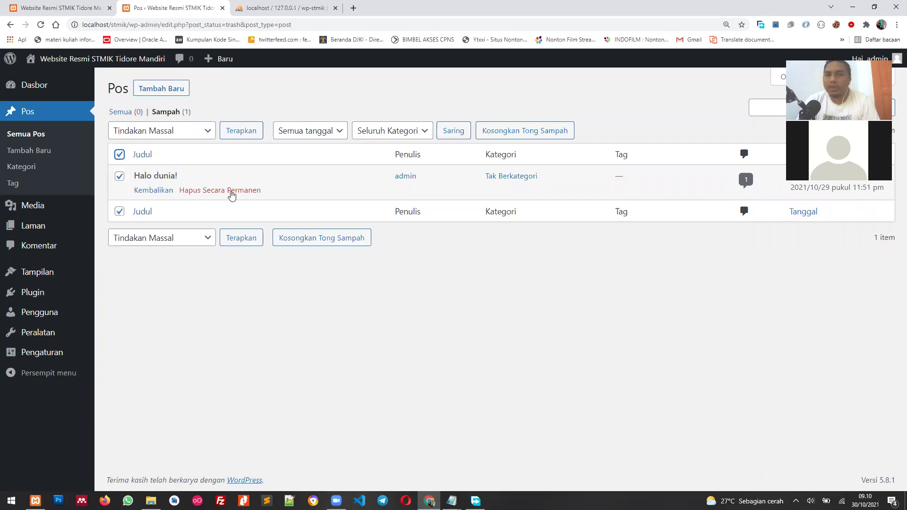
{"action": "left_click", "coordinate": [232, 191]}
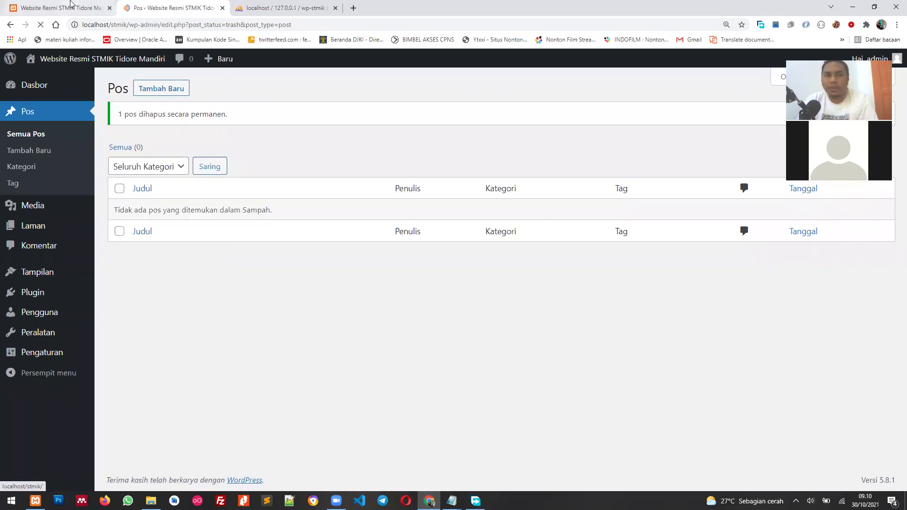
Reload the public site's home page to check its content after the post deletion
{"action": "left_click", "coordinate": [62, 8]}
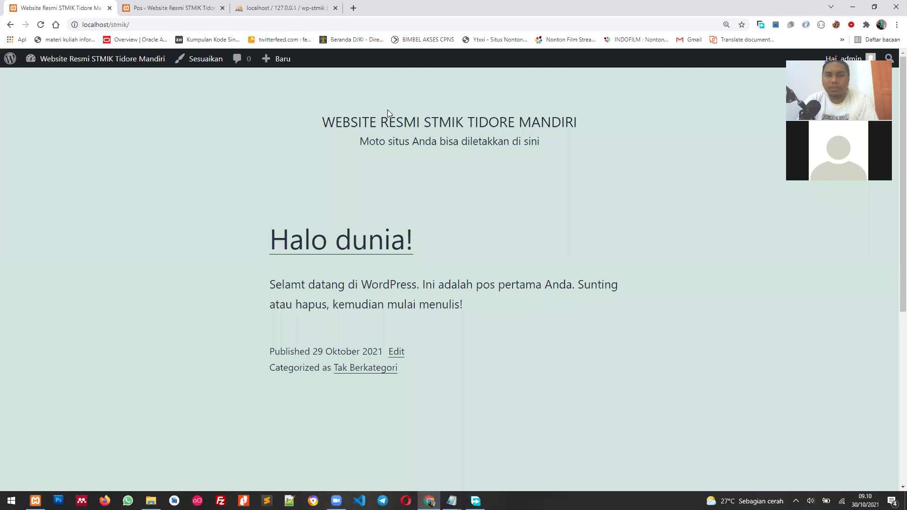
{"action": "left_click", "coordinate": [40, 25]}
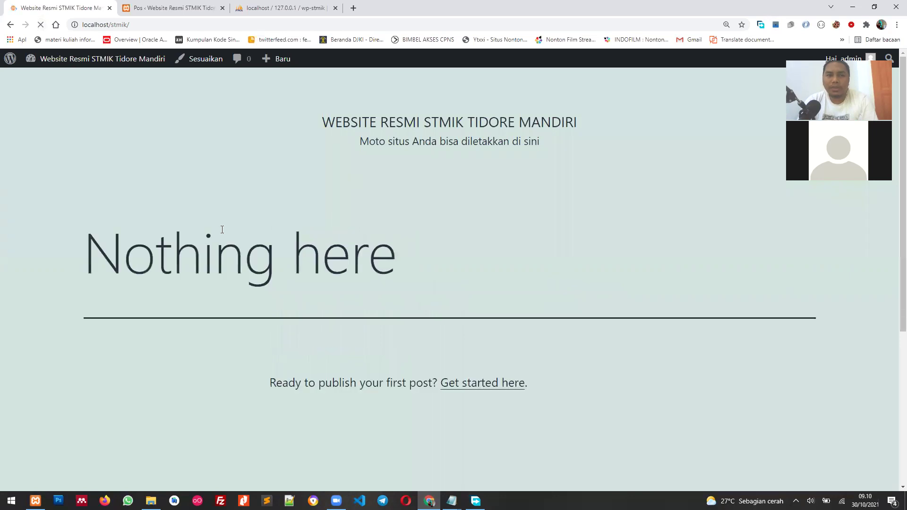
{"action": "triple_click", "coordinate": [283, 271]}
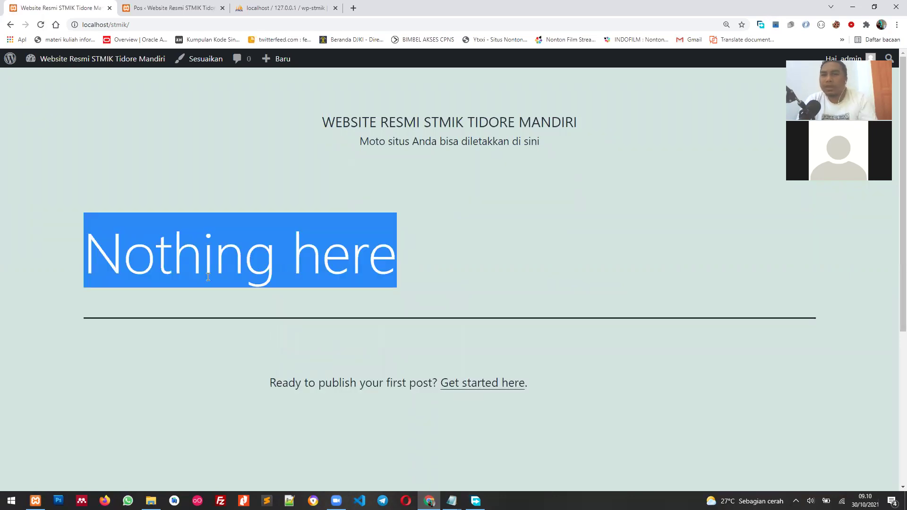
{"action": "left_click", "coordinate": [277, 292]}
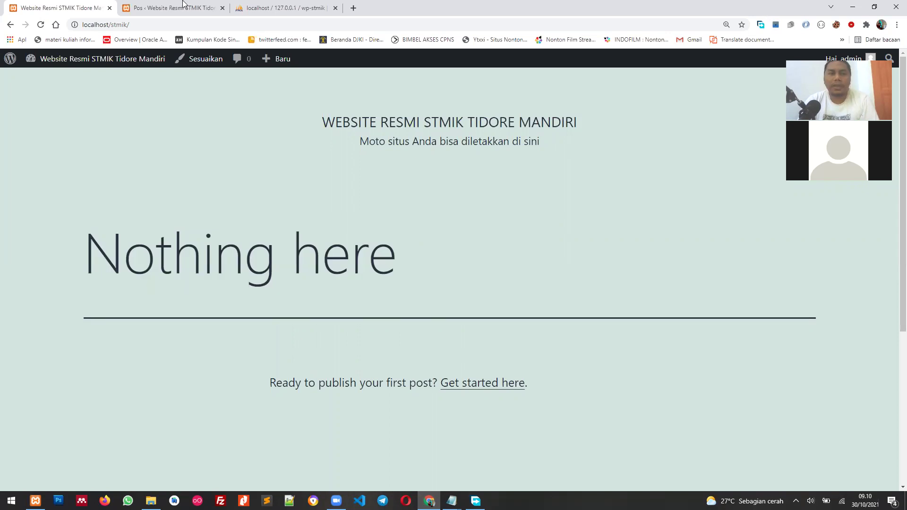
Create a new post from the admin posts list and dismiss the block editor's welcome guide
{"action": "left_click", "coordinate": [184, 3]}
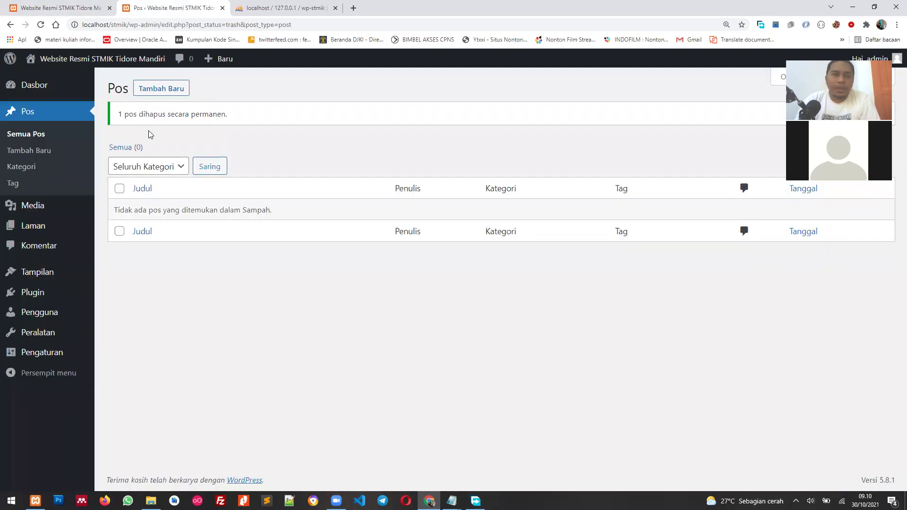
{"action": "left_click", "coordinate": [160, 89]}
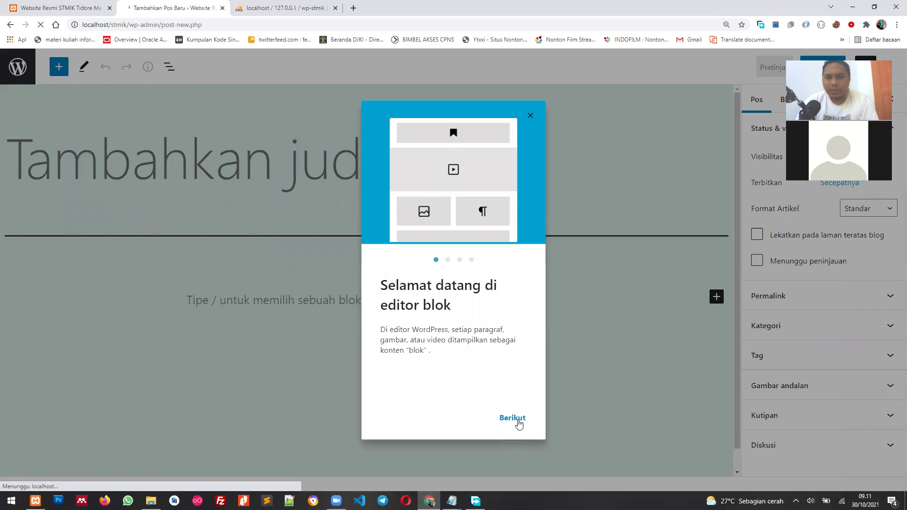
{"action": "double_click", "coordinate": [445, 308]}
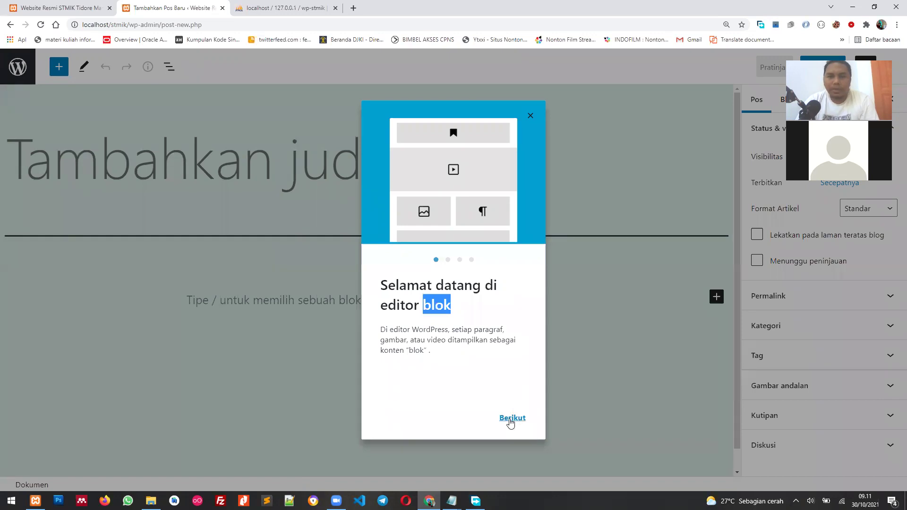
{"action": "left_click", "coordinate": [510, 421]}
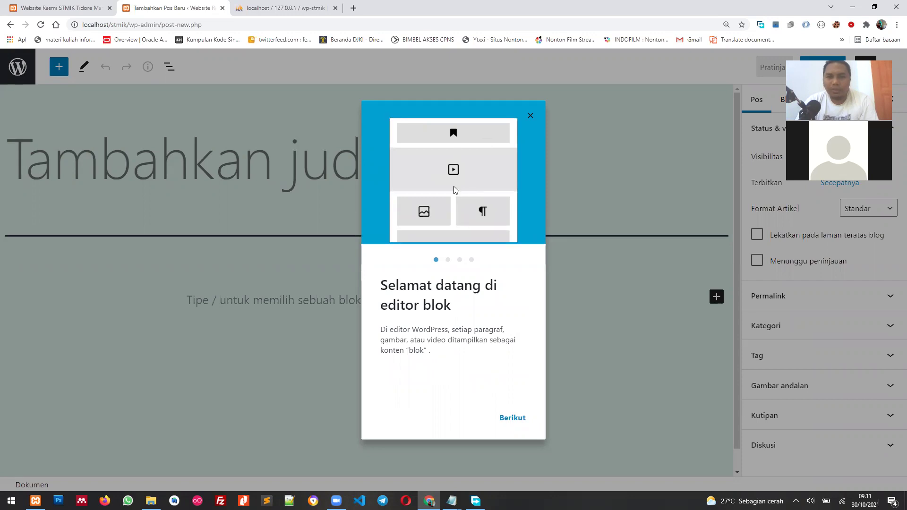
{"action": "left_click", "coordinate": [512, 418]}
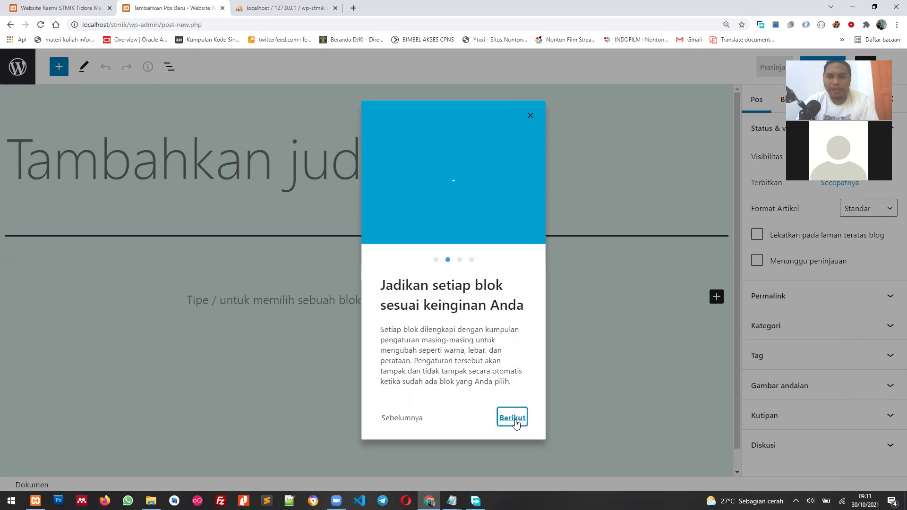
{"action": "left_click", "coordinate": [516, 420]}
{"action": "left_click", "coordinate": [515, 419]}
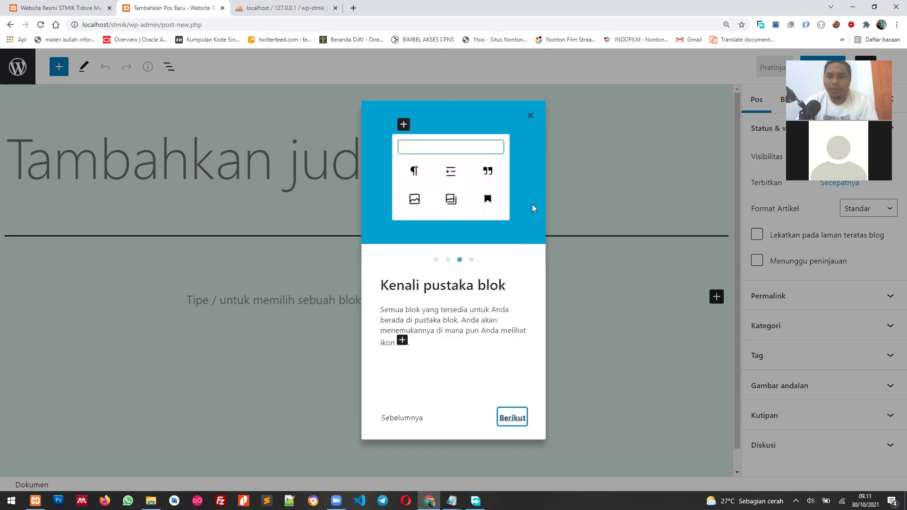
{"action": "left_click", "coordinate": [531, 116]}
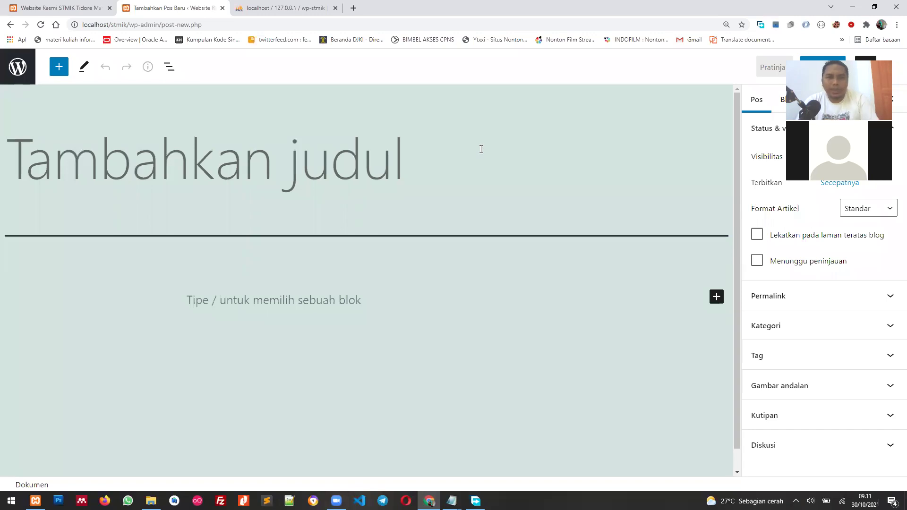
Examine the empty post's title field, its paragraph block and the block types offered for insertion
{"action": "key", "text": "ctrl+minus"}
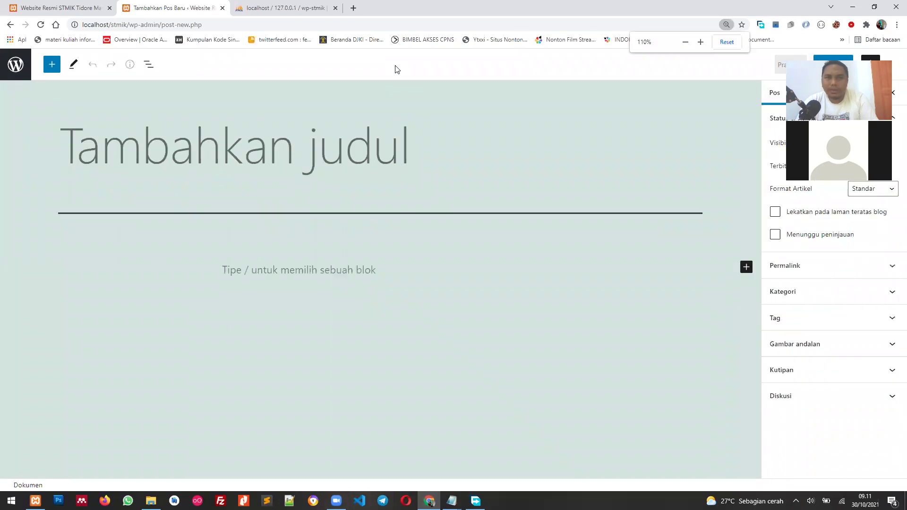
{"action": "key", "text": "ctrl+plus"}
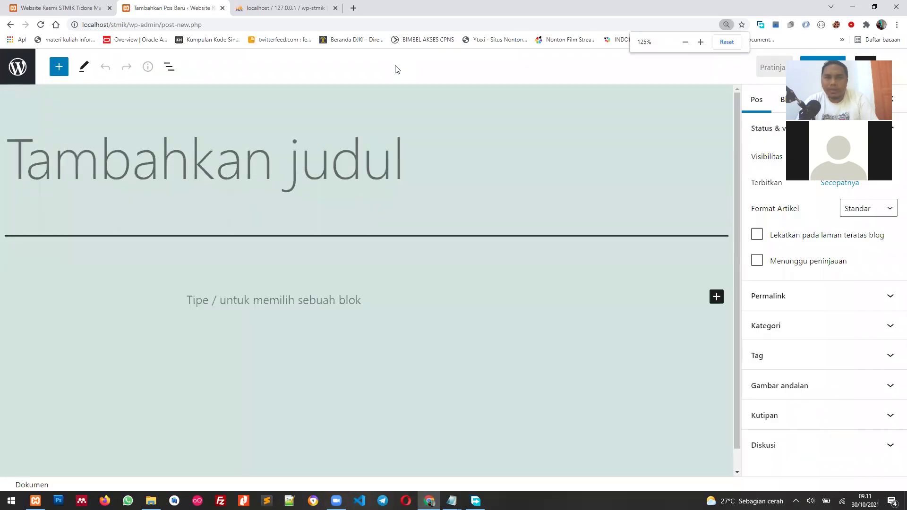
{"action": "key", "text": "ctrl+minus"}
{"action": "key", "text": "ctrl+minus"}
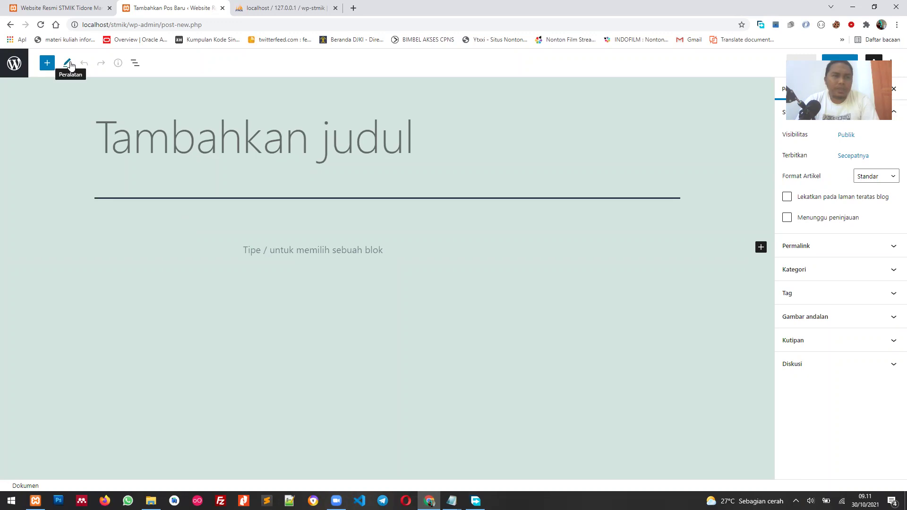
{"action": "left_click", "coordinate": [654, 138]}
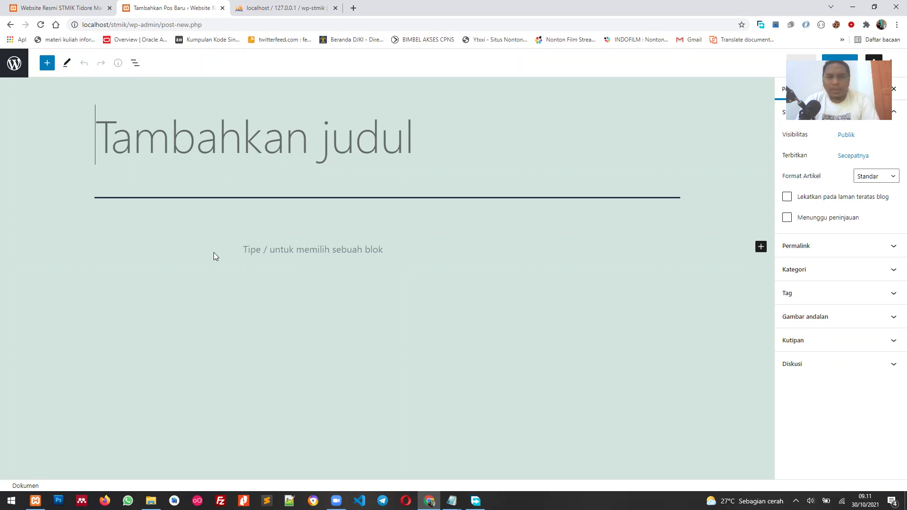
{"action": "left_click", "coordinate": [295, 250]}
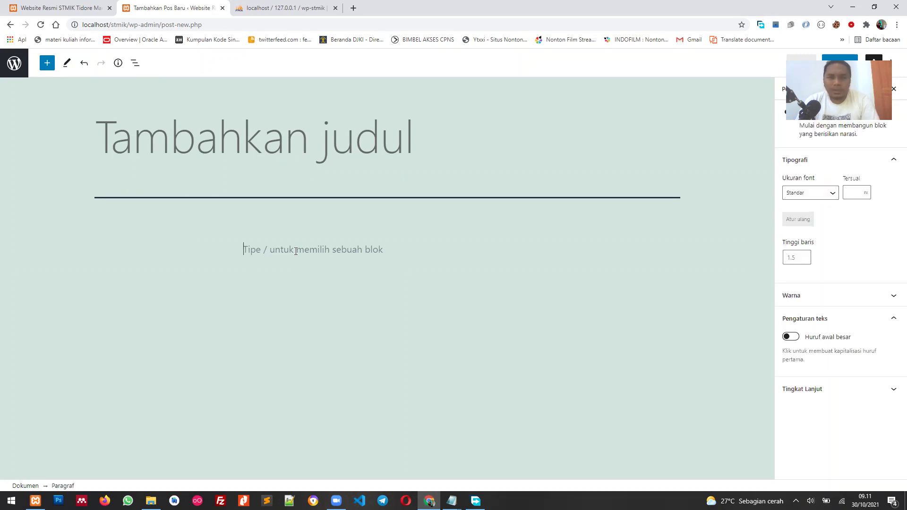
{"action": "left_click", "coordinate": [275, 157]}
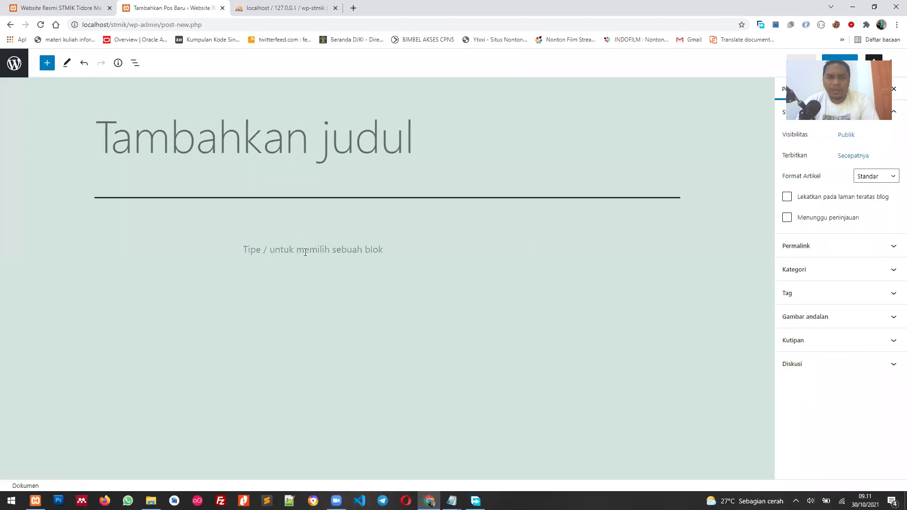
{"action": "left_click", "coordinate": [306, 252]}
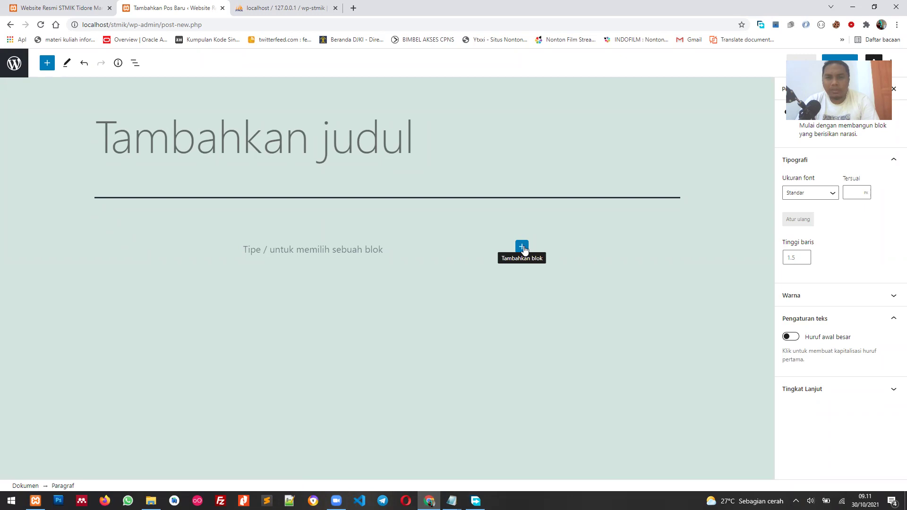
{"action": "left_click", "coordinate": [521, 247]}
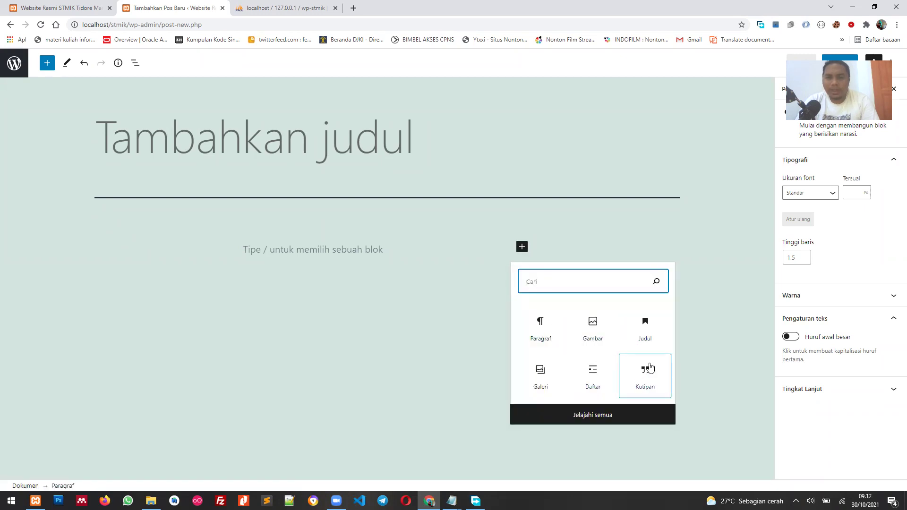
{"action": "left_click", "coordinate": [381, 272]}
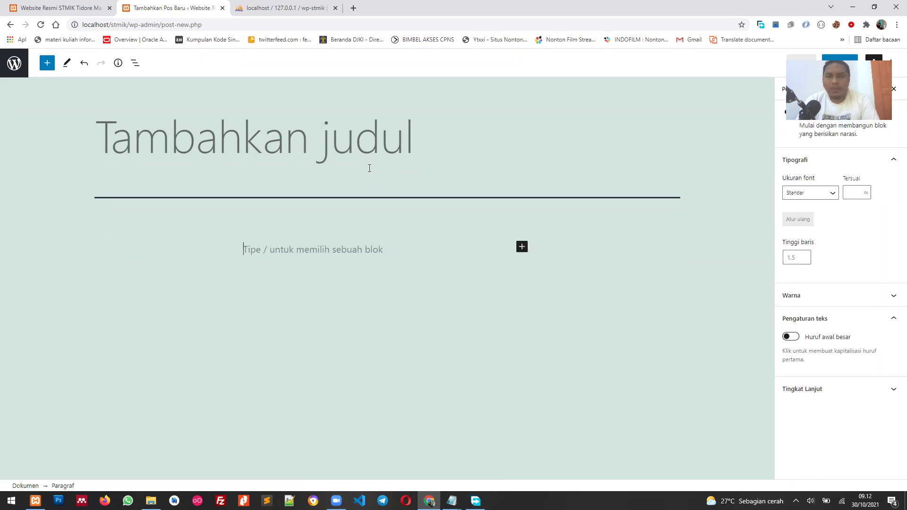
{"action": "left_click", "coordinate": [369, 168]}
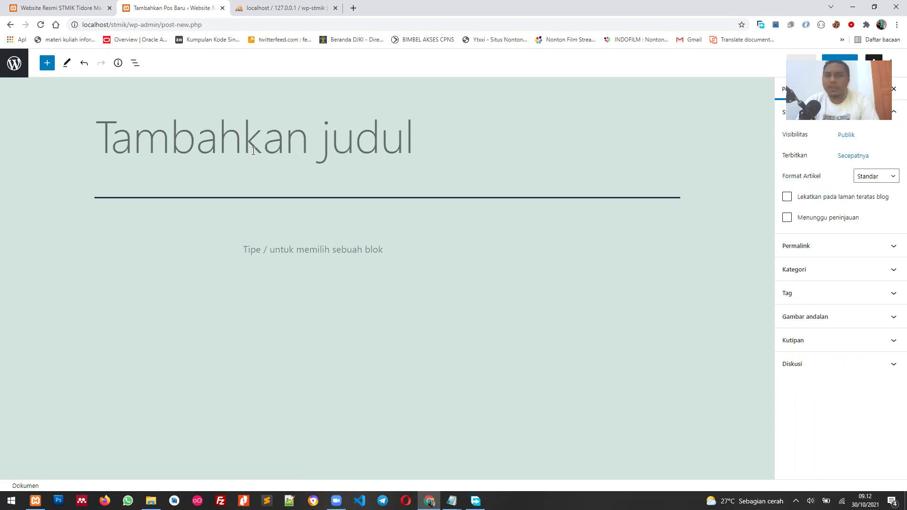
Open the posts list in a separate browser tab and return to the new-post editor
{"action": "right_click", "coordinate": [16, 69]}
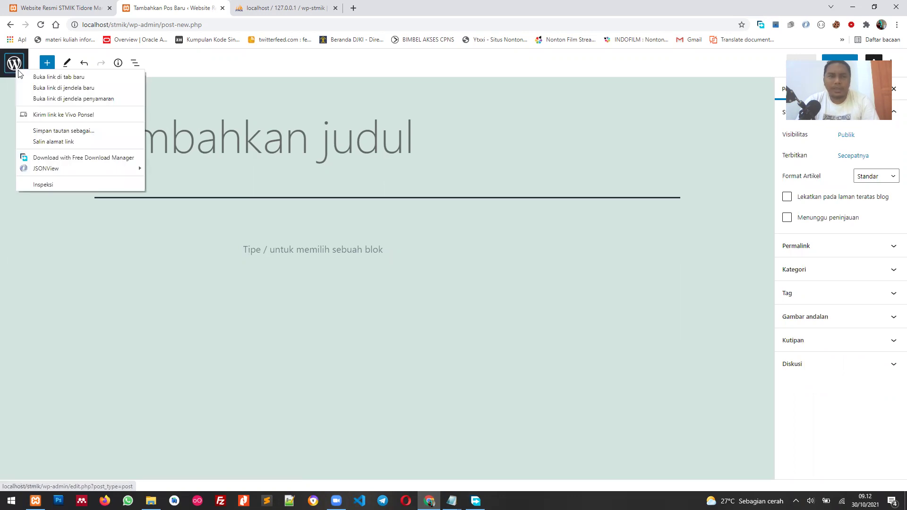
{"action": "left_click", "coordinate": [27, 77]}
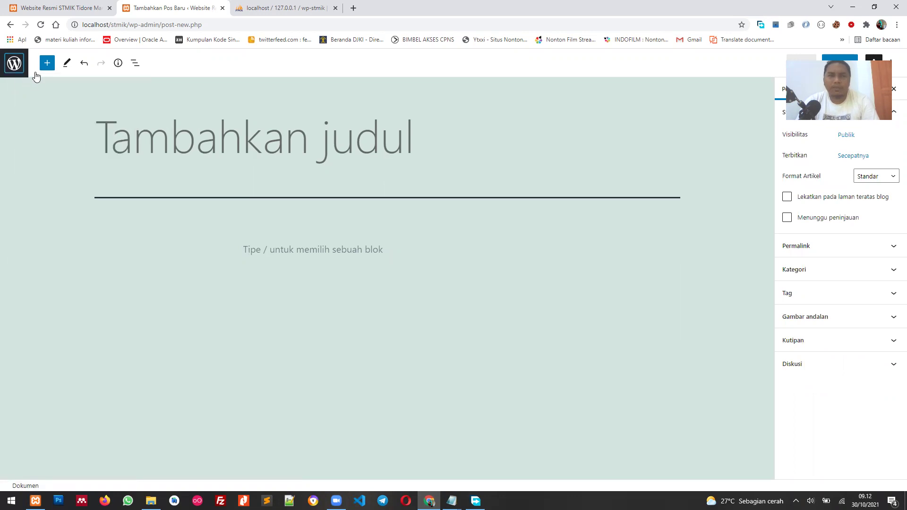
{"action": "left_click", "coordinate": [254, 6]}
{"action": "left_click", "coordinate": [178, 8]}
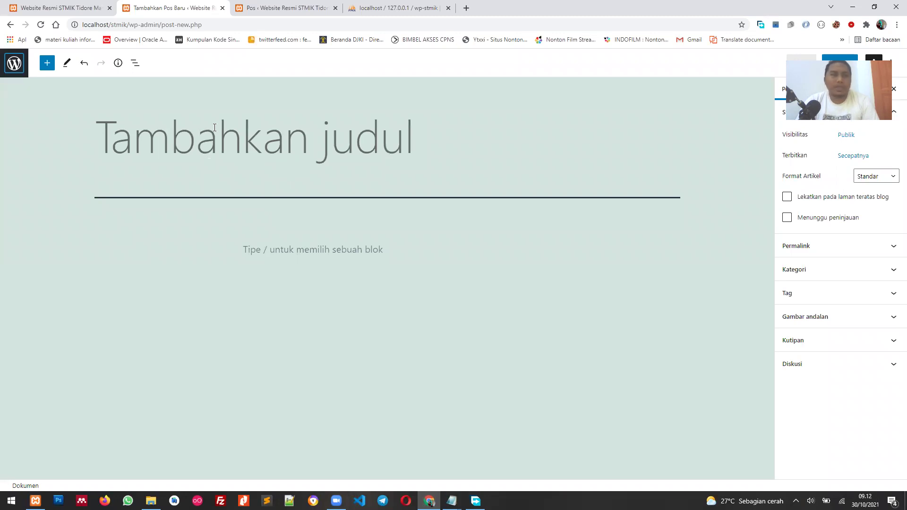
{"action": "left_click", "coordinate": [241, 11]}
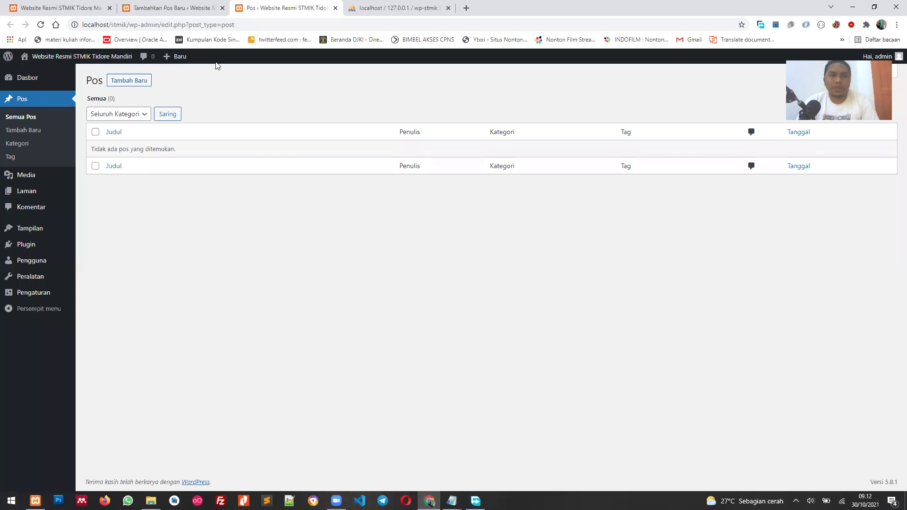
{"action": "left_click", "coordinate": [172, 7]}
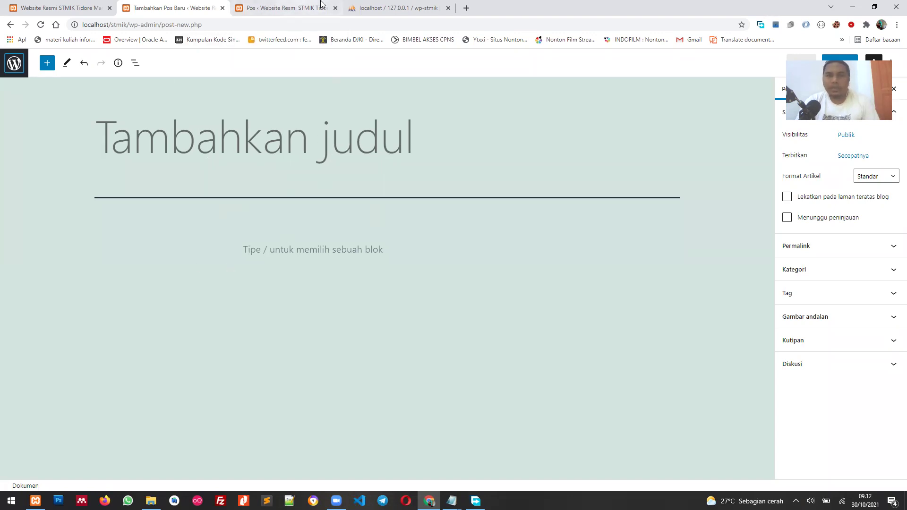
Switch from the new-post editor to the admin posts tab and open the page for adding new plugins
{"action": "left_click", "coordinate": [253, 8]}
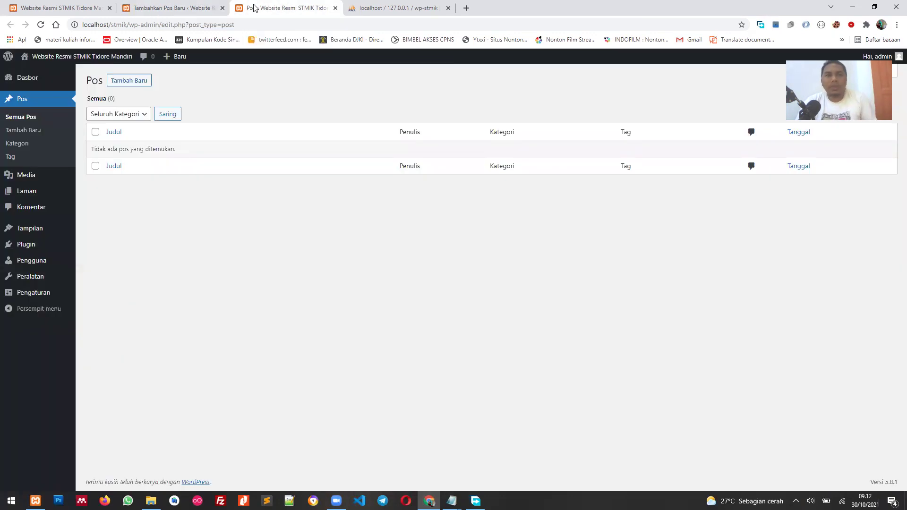
{"action": "left_click", "coordinate": [176, 10]}
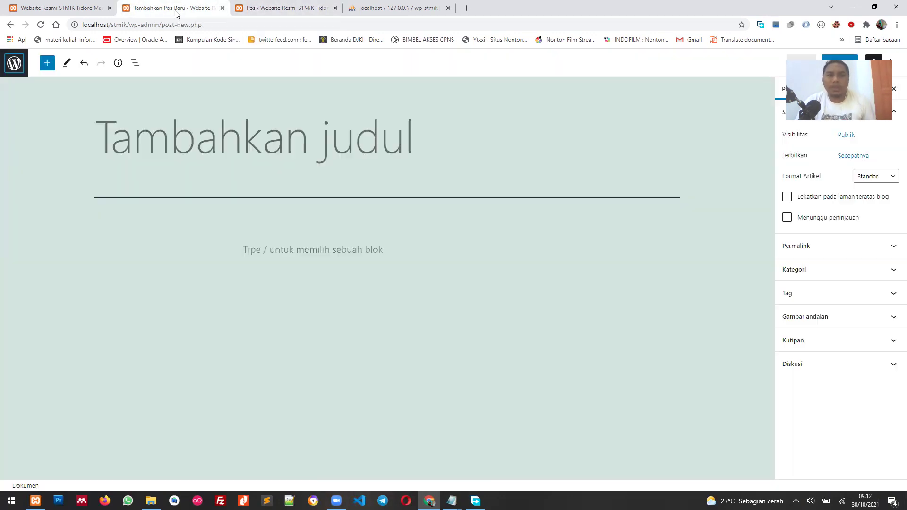
{"action": "left_click", "coordinate": [241, 10]}
{"action": "mouse_move", "coordinate": [47, 244]}
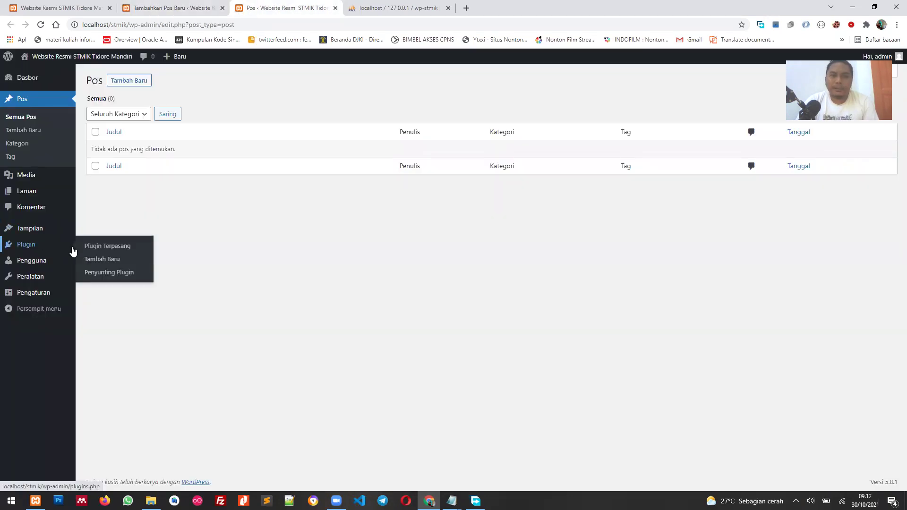
{"action": "left_click", "coordinate": [108, 260]}
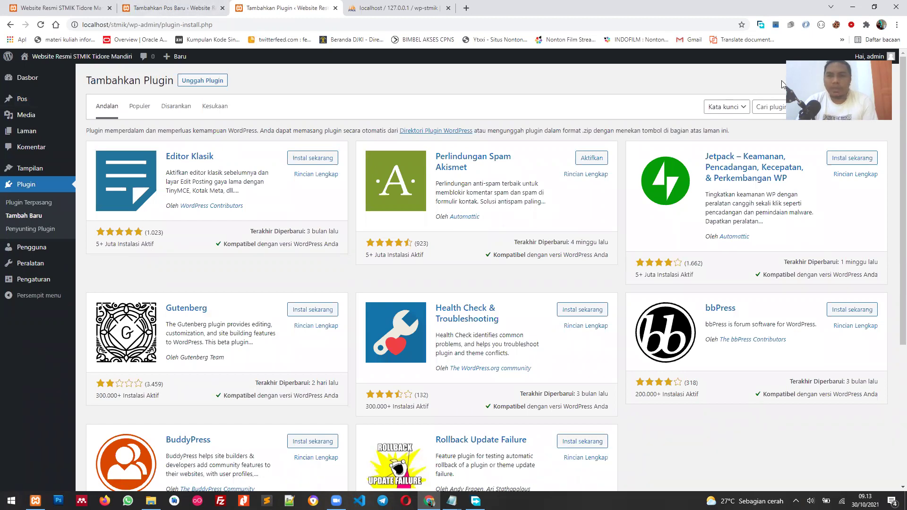
Search the plugin directory for "disable gutenberg", correcting the spelling of the search term
{"action": "left_click", "coordinate": [788, 106]}
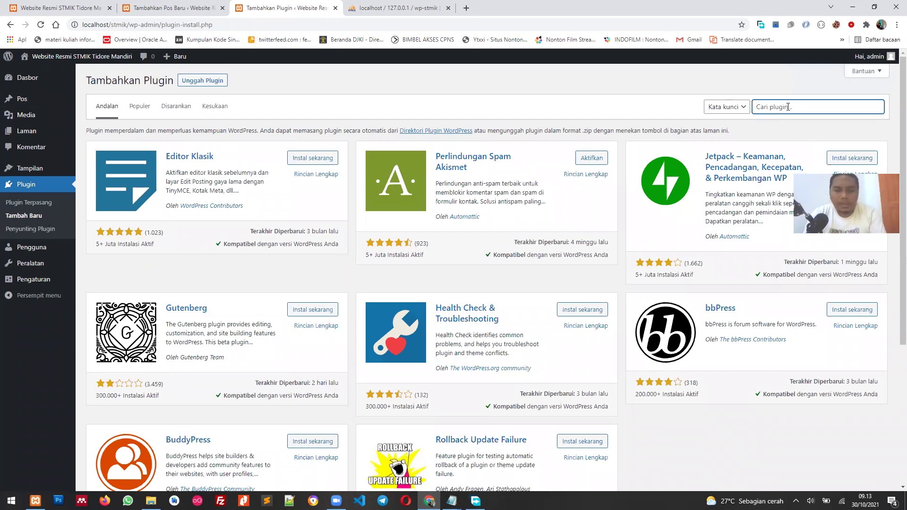
{"action": "type", "text": "disable gut"}
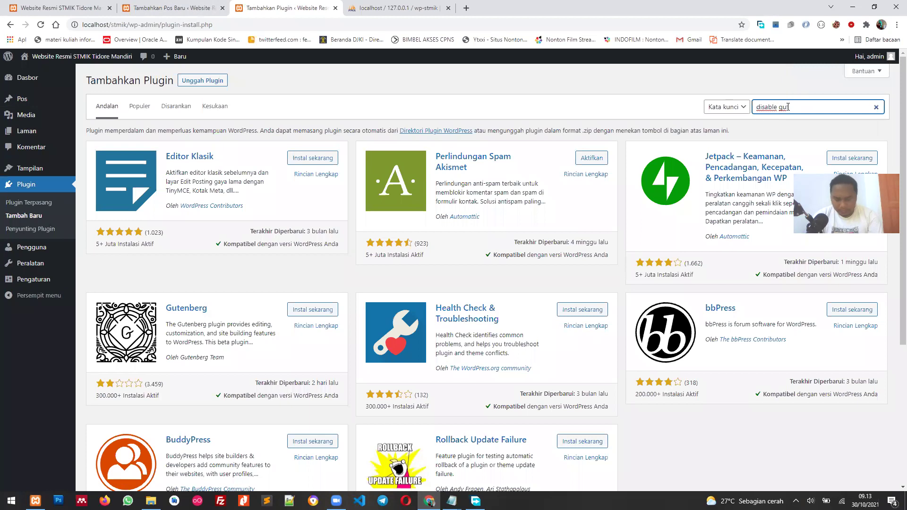
{"action": "type", "text": "emberg"}
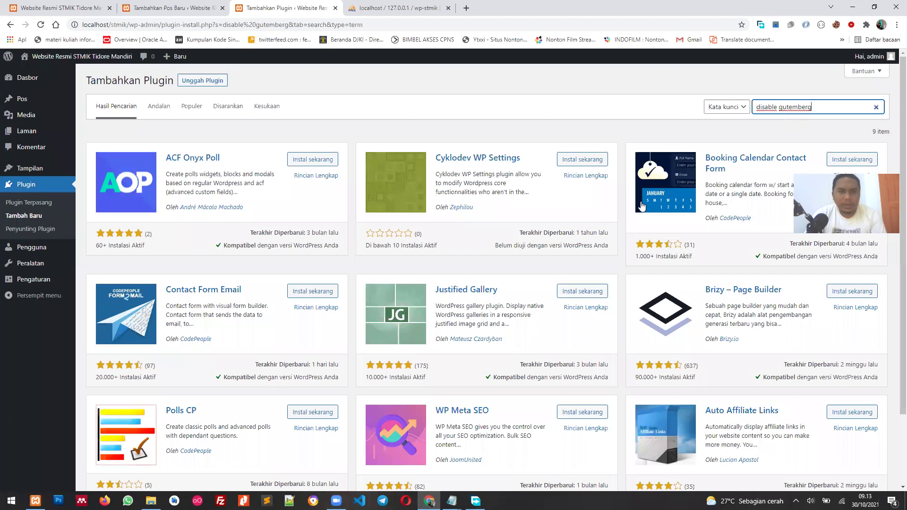
{"action": "scroll", "coordinate": [550, 260], "scroll_direction": "down", "scroll_amount": 3}
{"action": "scroll", "coordinate": [552, 263], "scroll_direction": "up", "scroll_amount": 3}
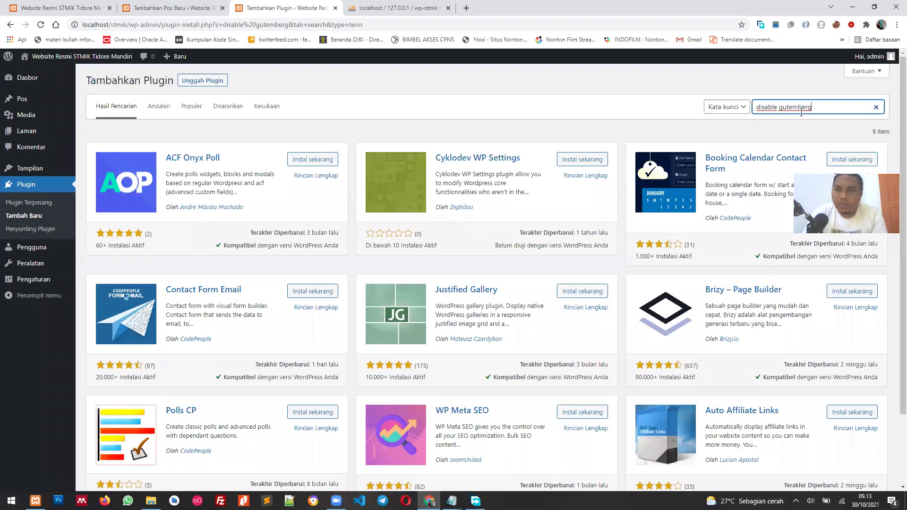
{"action": "left_click", "coordinate": [798, 108]}
{"action": "key", "text": "BackSpace"}
{"action": "type", "text": "n"}
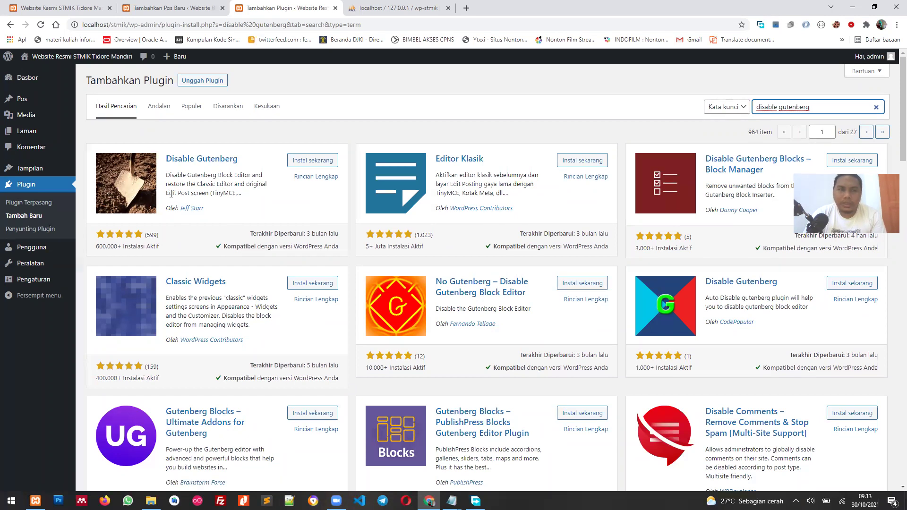
Read the description of the first Disable Gutenberg result and install that plugin
{"action": "left_click_drag", "start_coordinate": [167, 193], "coordinate": [233, 193]}
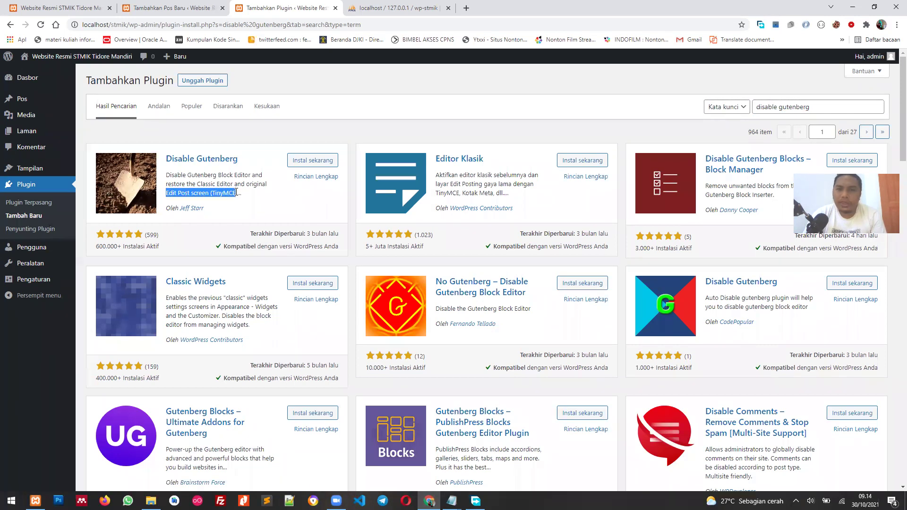
{"action": "left_click", "coordinate": [236, 192]}
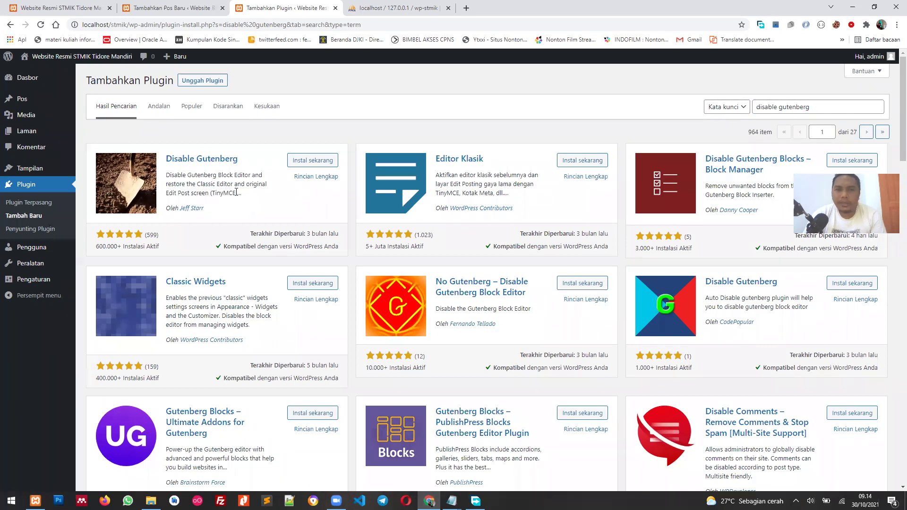
{"action": "left_click", "coordinate": [301, 160]}
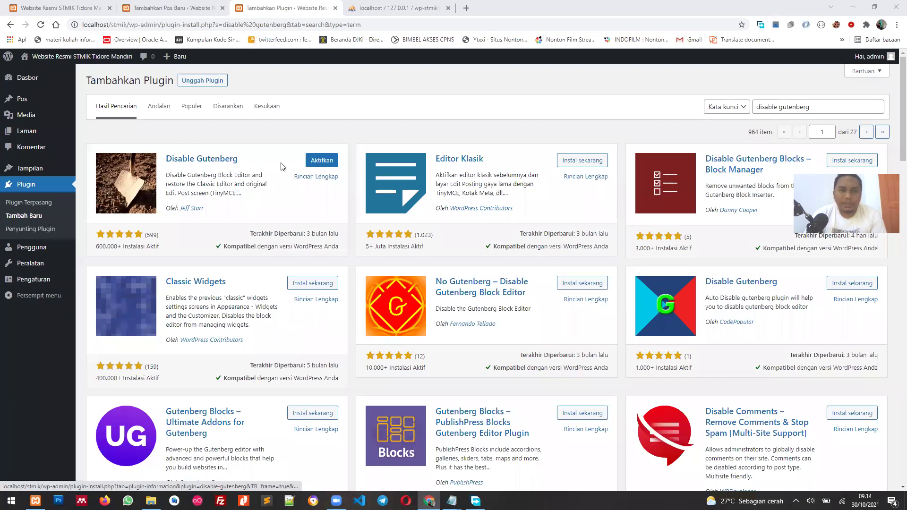
Delete the Anti-Spam Akismet and Hello Dolly plugins together with a bulk action on the installed plugins page
{"action": "left_click", "coordinate": [36, 207]}
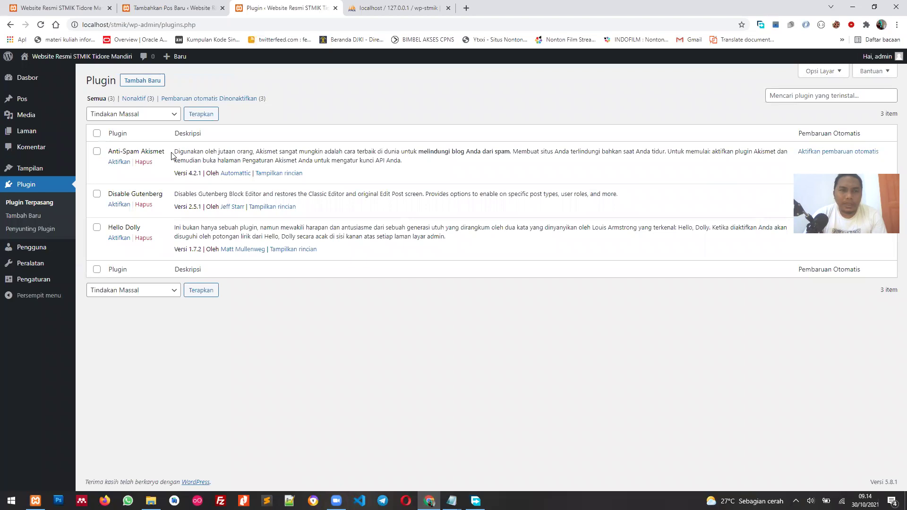
{"action": "left_click", "coordinate": [95, 152]}
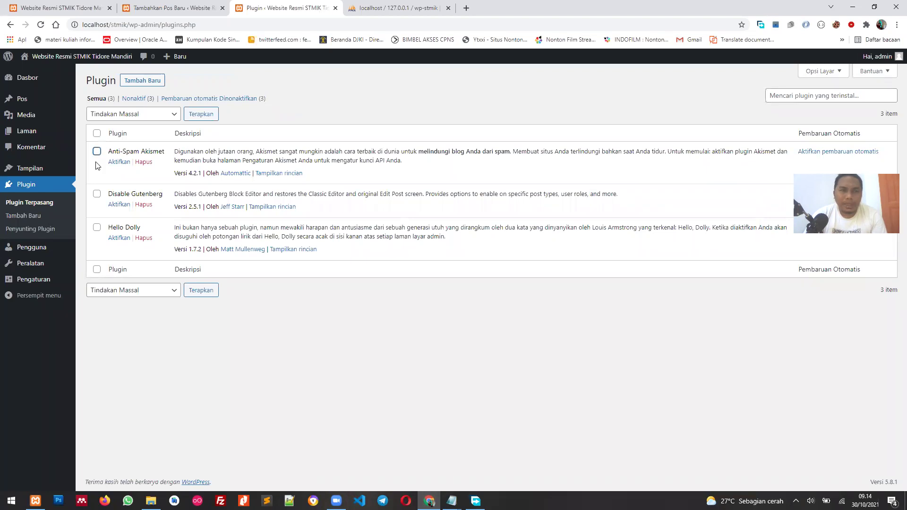
{"action": "left_click", "coordinate": [96, 227]}
{"action": "left_click", "coordinate": [155, 294]}
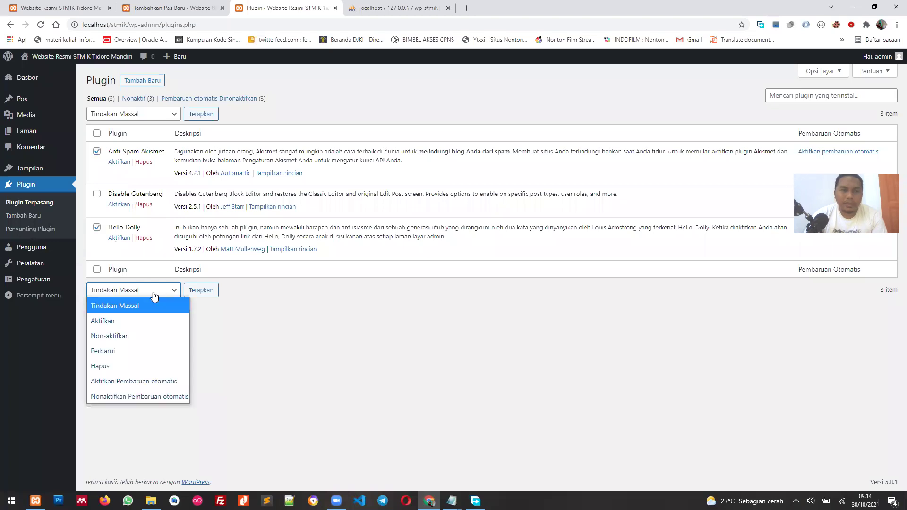
{"action": "left_click", "coordinate": [145, 366]}
{"action": "left_click", "coordinate": [195, 294]}
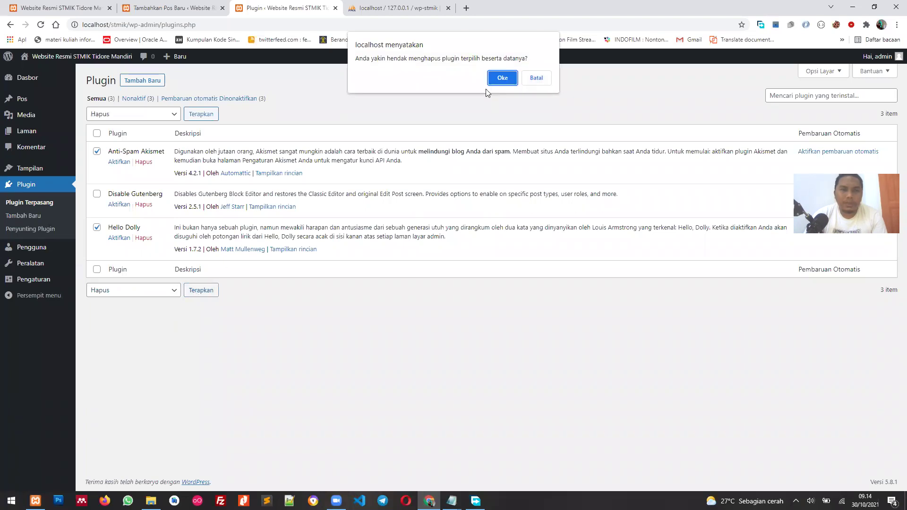
{"action": "left_click", "coordinate": [502, 78]}
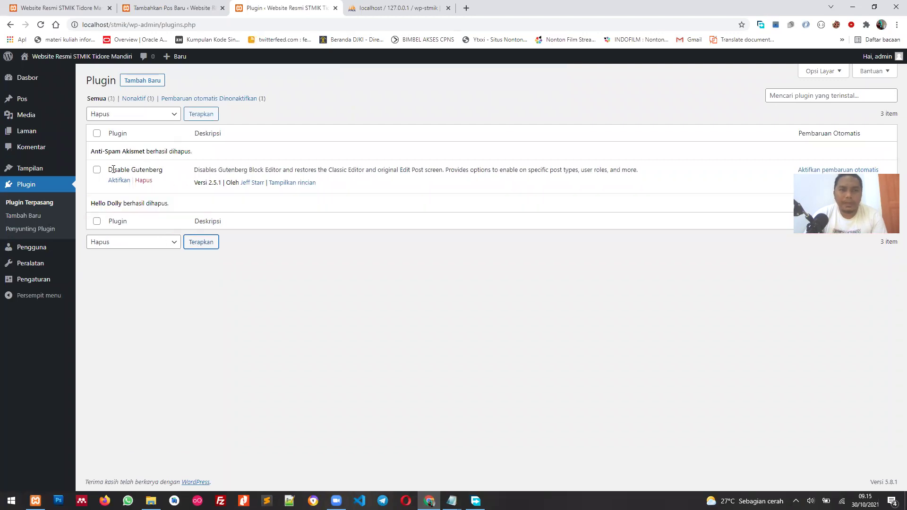
Activate the Disable Gutenberg plugin in the installed plugins list
{"action": "left_click_drag", "start_coordinate": [110, 170], "coordinate": [161, 169]}
{"action": "left_click", "coordinate": [157, 168]}
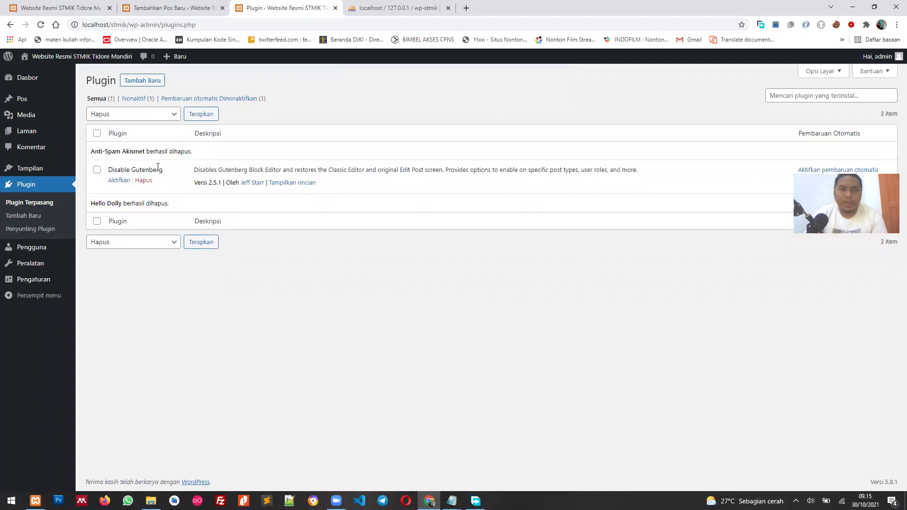
{"action": "left_click", "coordinate": [119, 181]}
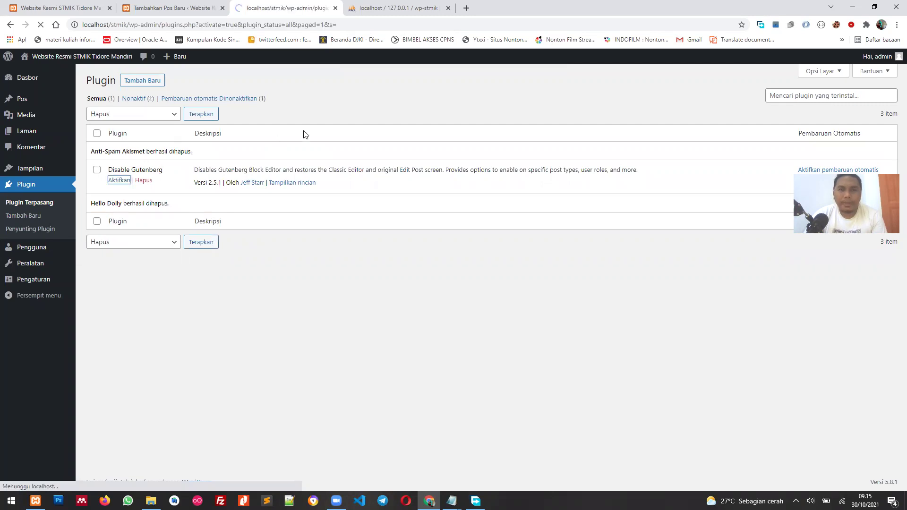
Reload the new-post page without keeping unsaved changes and check which editor it loads with Disable Gutenberg active
{"action": "left_click", "coordinate": [174, 8]}
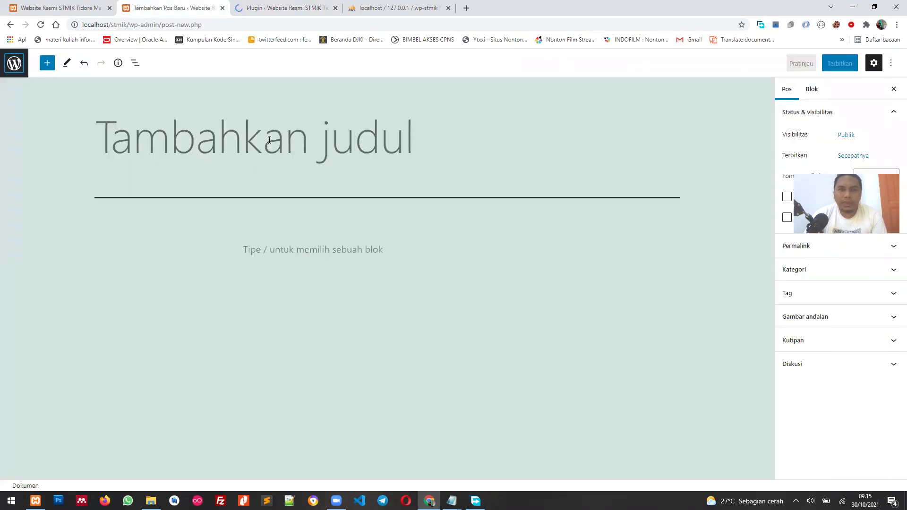
{"action": "left_click", "coordinate": [40, 25]}
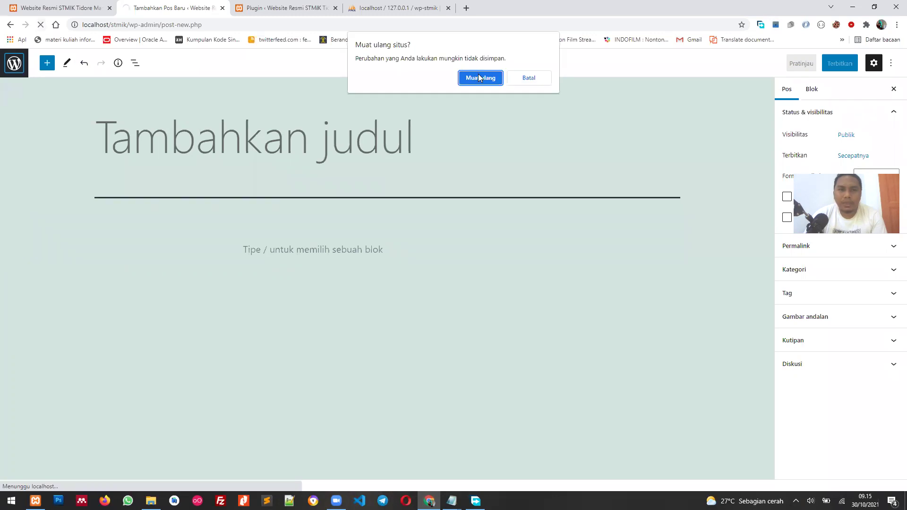
{"action": "left_click", "coordinate": [479, 77]}
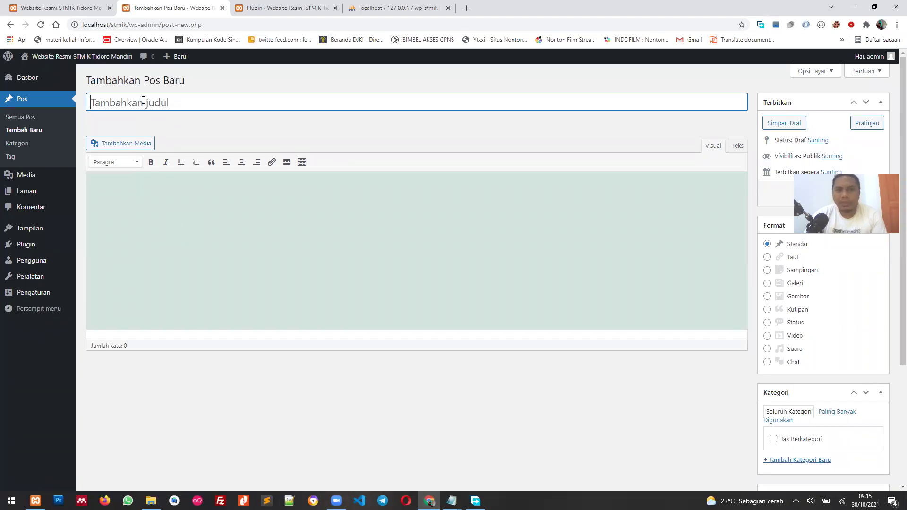
{"action": "left_click", "coordinate": [178, 226]}
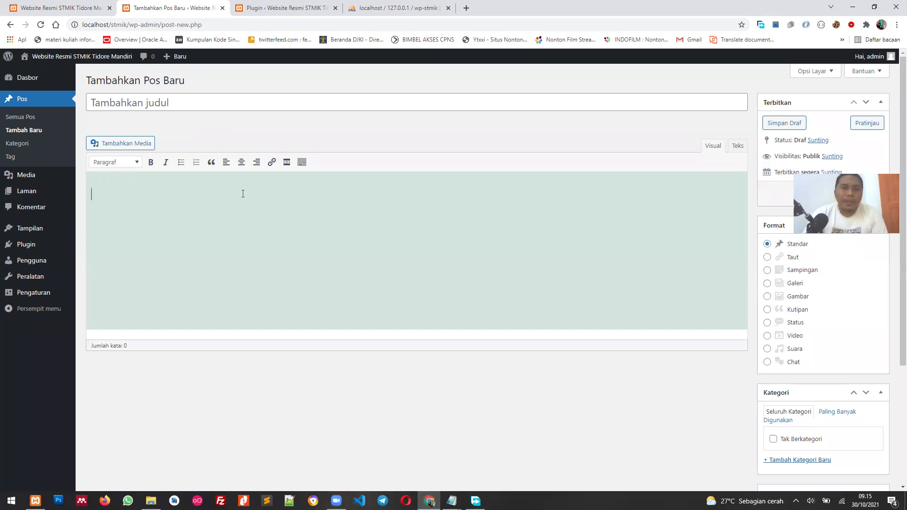
{"action": "left_click", "coordinate": [238, 5]}
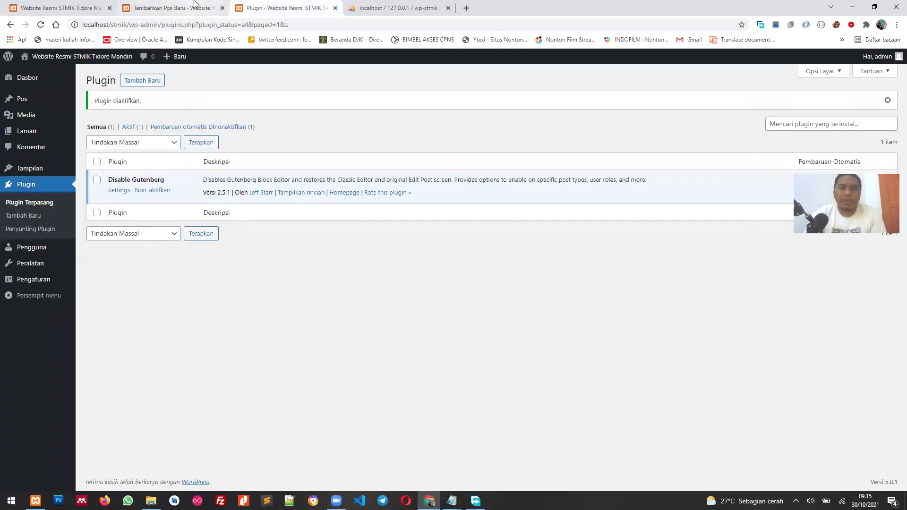
{"action": "left_click", "coordinate": [173, 8]}
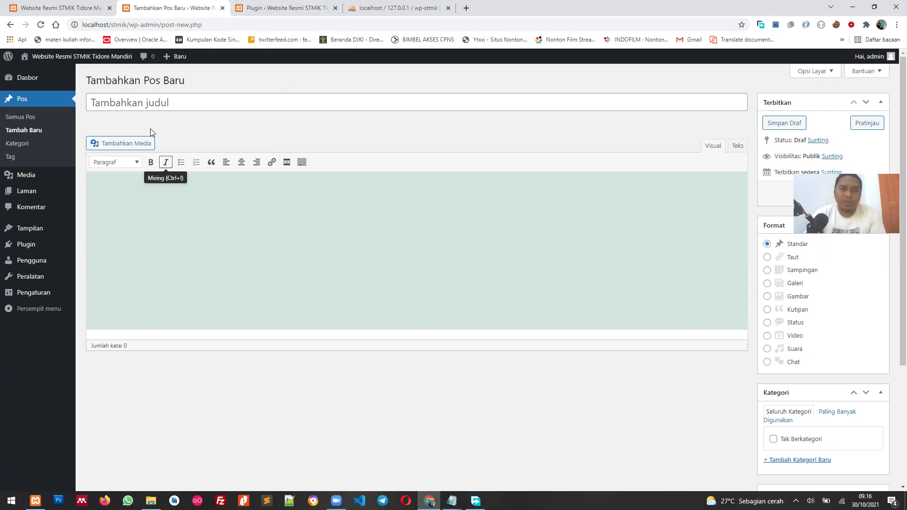
Return to the plugins tab and search the plugin directory for "page elementor"
{"action": "left_click", "coordinate": [246, 5]}
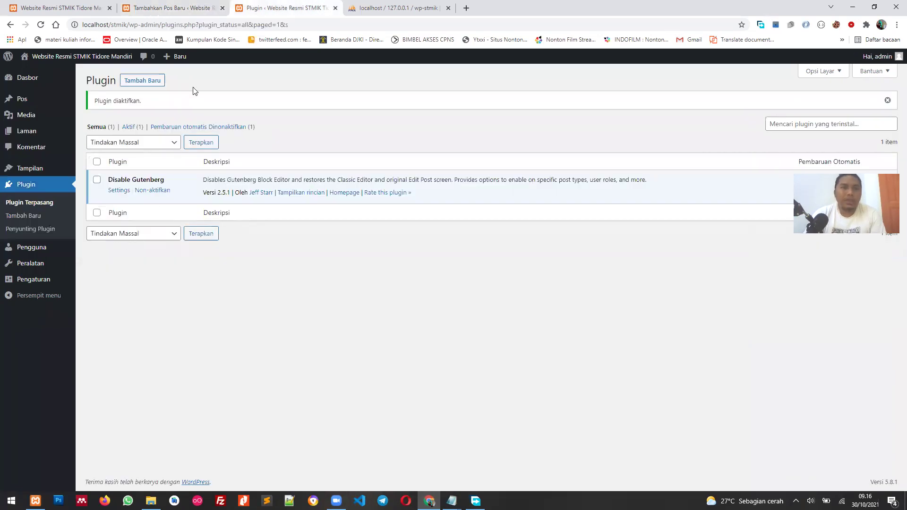
{"action": "left_click", "coordinate": [44, 220]}
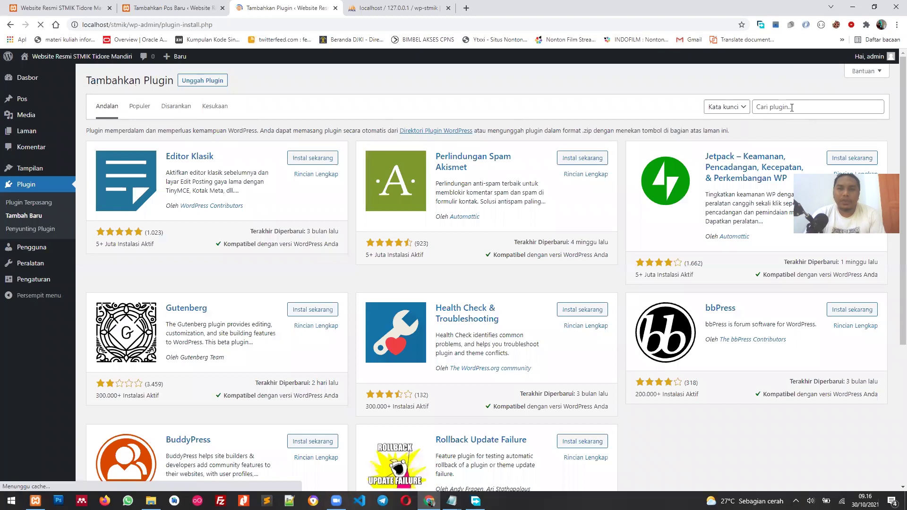
{"action": "left_click", "coordinate": [792, 107]}
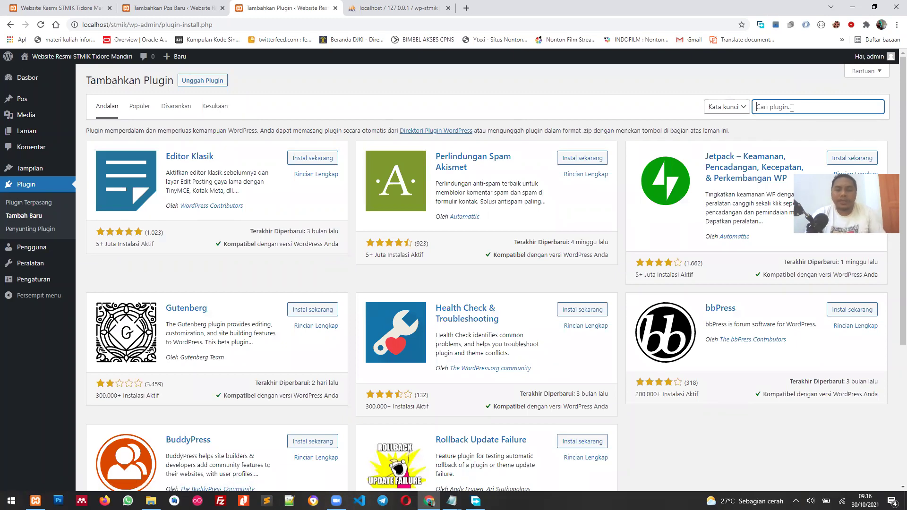
{"action": "type", "text": "page elementor"}
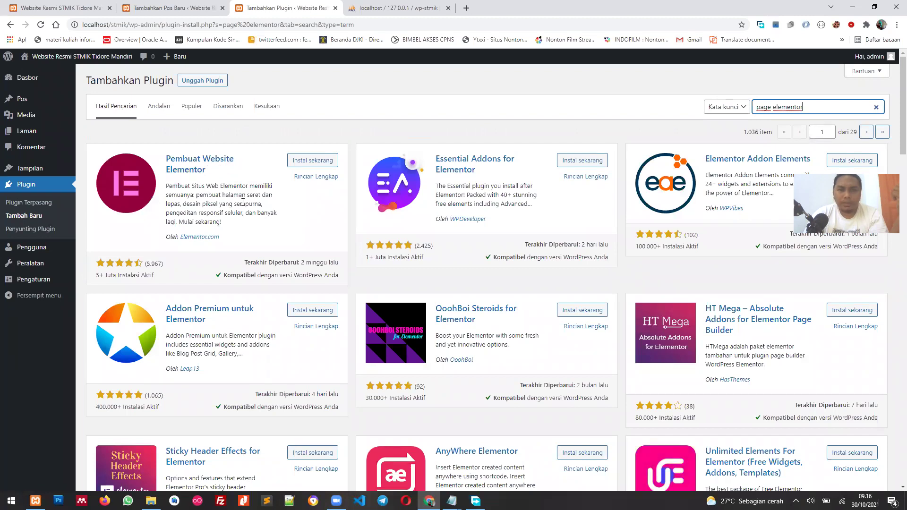
Look through the Elementor search results and install the Pembuat Website Elementor plugin
{"action": "scroll", "coordinate": [244, 206], "scroll_direction": "down", "scroll_amount": 1}
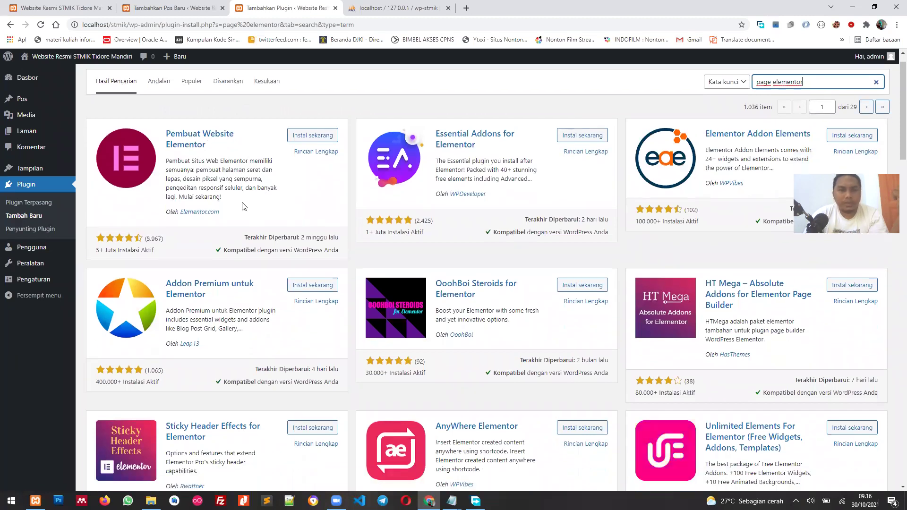
{"action": "scroll", "coordinate": [243, 206], "scroll_direction": "up", "scroll_amount": 1}
{"action": "scroll", "coordinate": [244, 206], "scroll_direction": "up", "scroll_amount": 1}
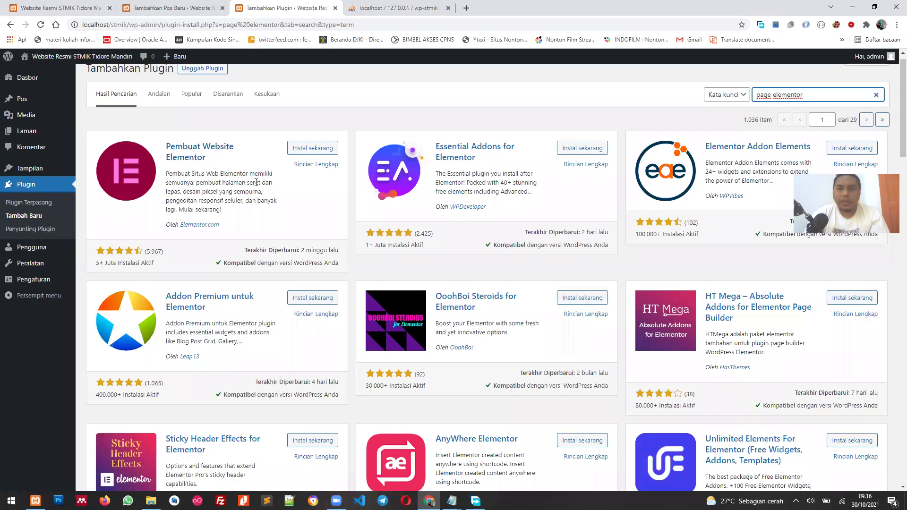
{"action": "scroll", "coordinate": [256, 183], "scroll_direction": "down", "scroll_amount": 2}
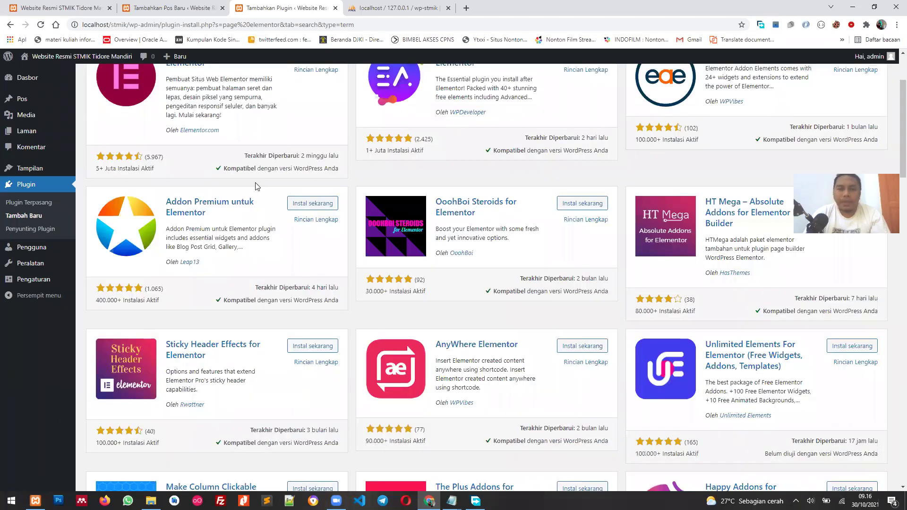
{"action": "scroll", "coordinate": [255, 186], "scroll_direction": "down", "scroll_amount": 1}
{"action": "scroll", "coordinate": [256, 186], "scroll_direction": "up", "scroll_amount": 3}
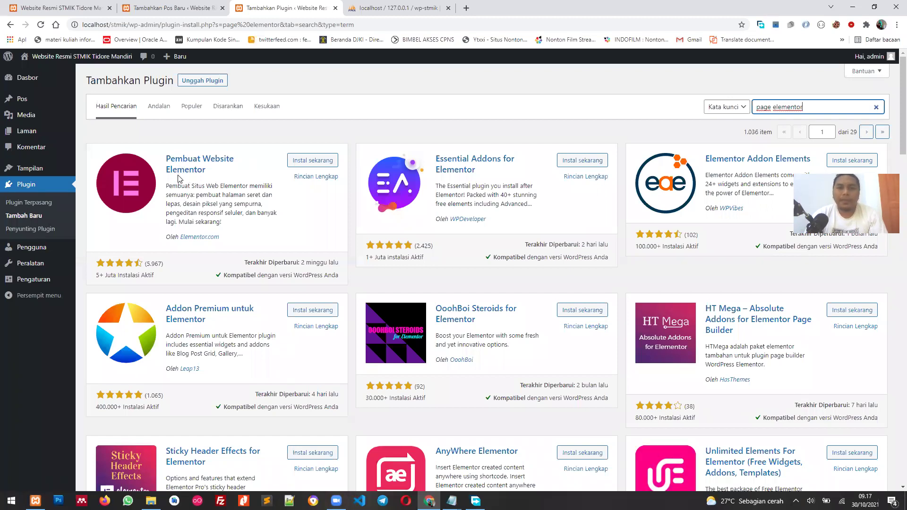
{"action": "left_click", "coordinate": [306, 162]}
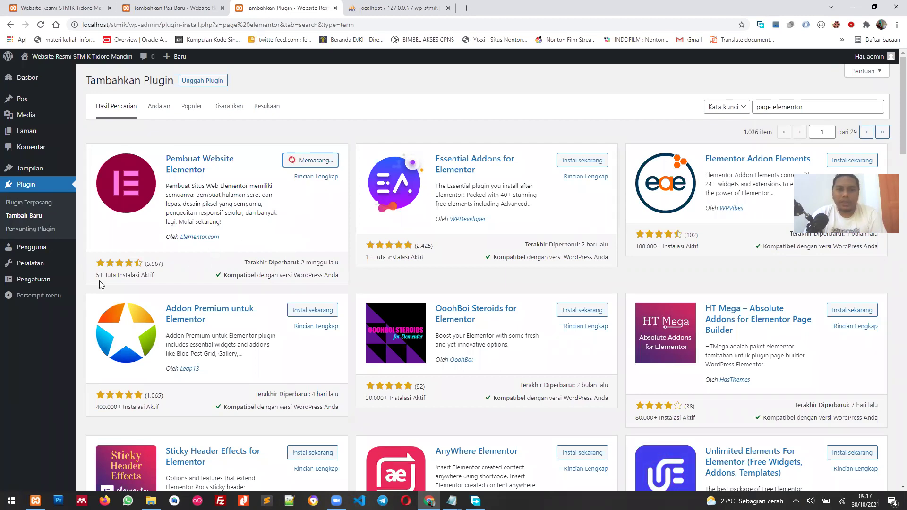
{"action": "left_click_drag", "start_coordinate": [142, 263], "coordinate": [153, 264]}
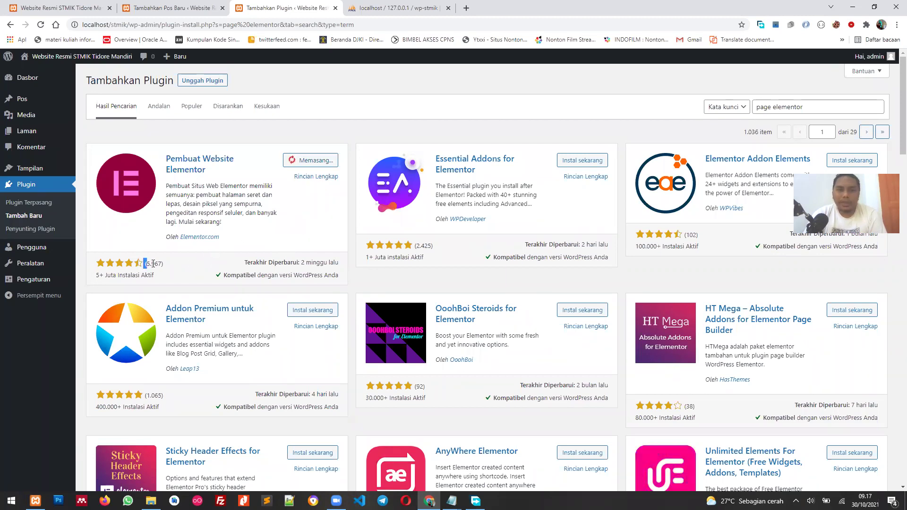
Check the rating and install count of the Pembuat Website Elementor plugin and activate it
{"action": "left_click", "coordinate": [160, 264]}
{"action": "left_click_drag", "start_coordinate": [93, 280], "coordinate": [154, 275]}
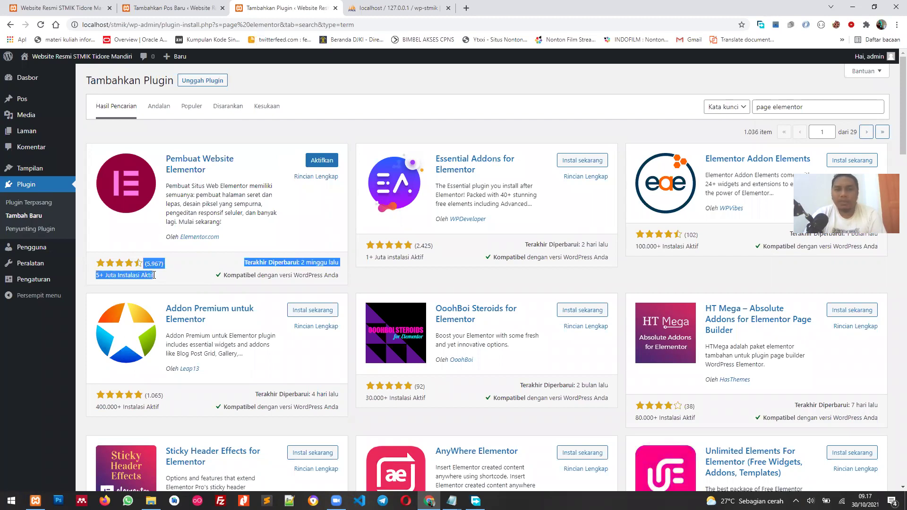
{"action": "left_click", "coordinate": [474, 246]}
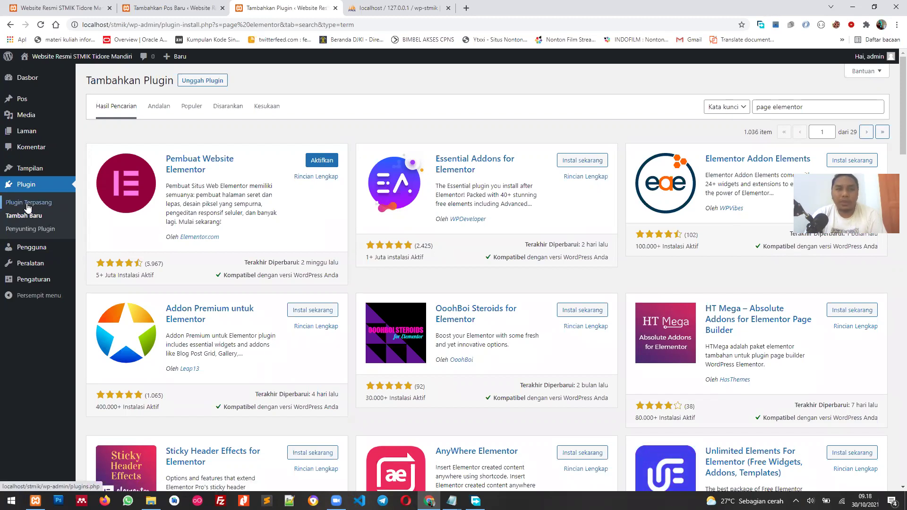
{"action": "left_click", "coordinate": [316, 162]}
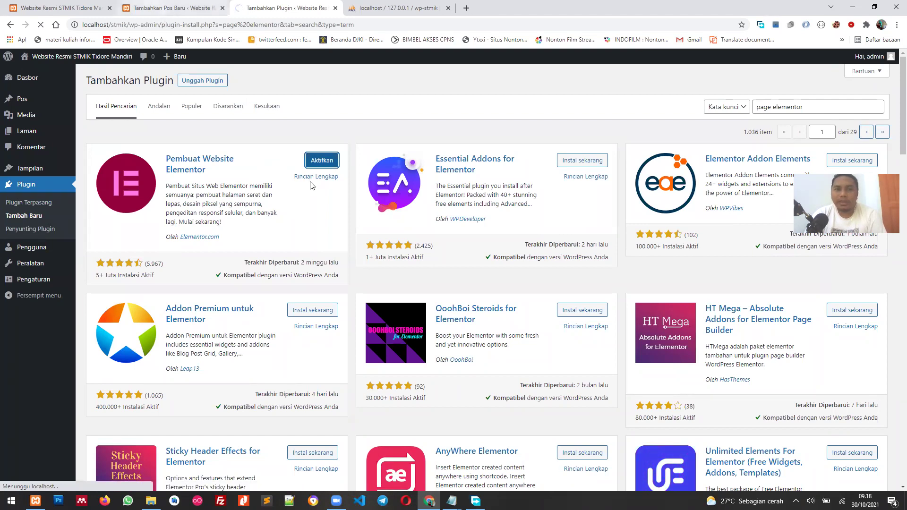
{"action": "left_click", "coordinate": [190, 11]}
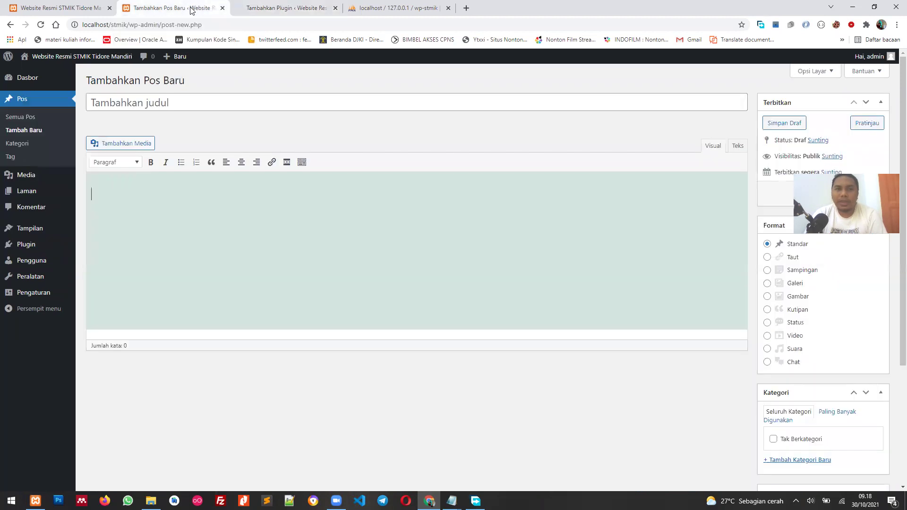
{"action": "left_click", "coordinate": [260, 7]}
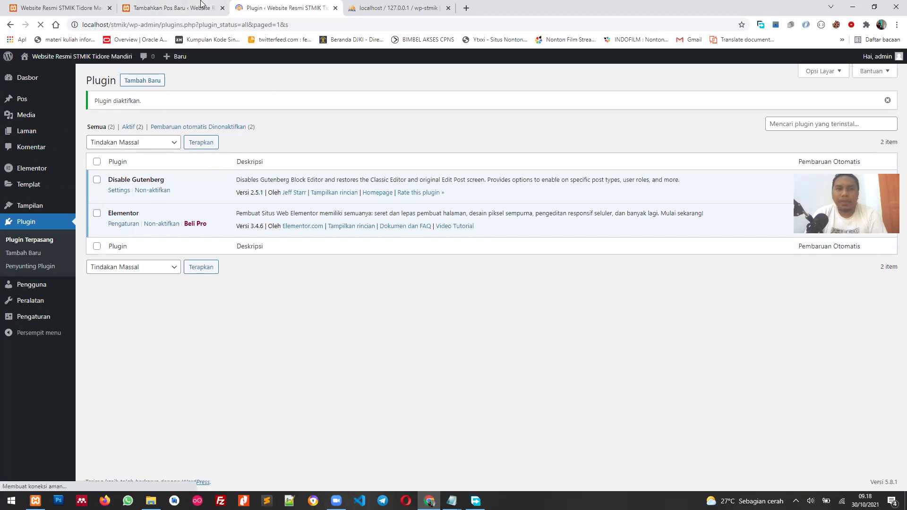
Reload the new-post page and check it for Elementor editing options
{"action": "left_click", "coordinate": [189, 7]}
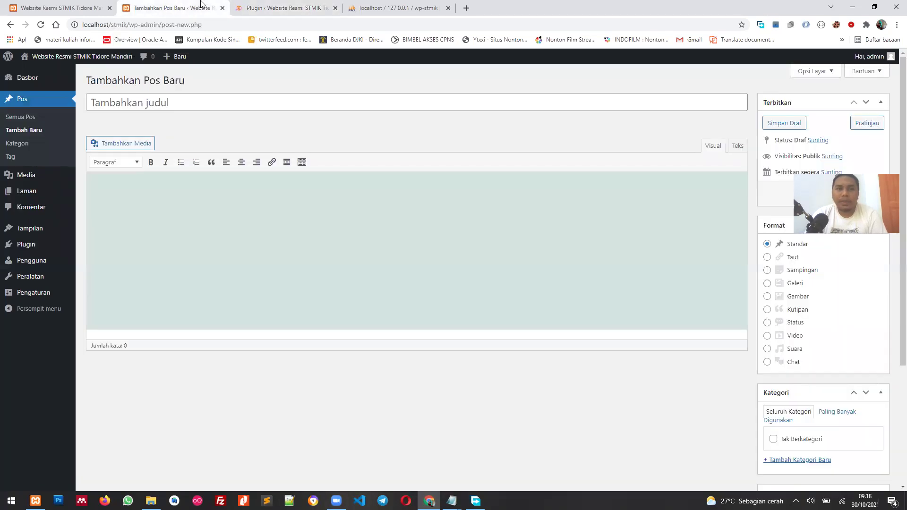
{"action": "left_click", "coordinate": [40, 24]}
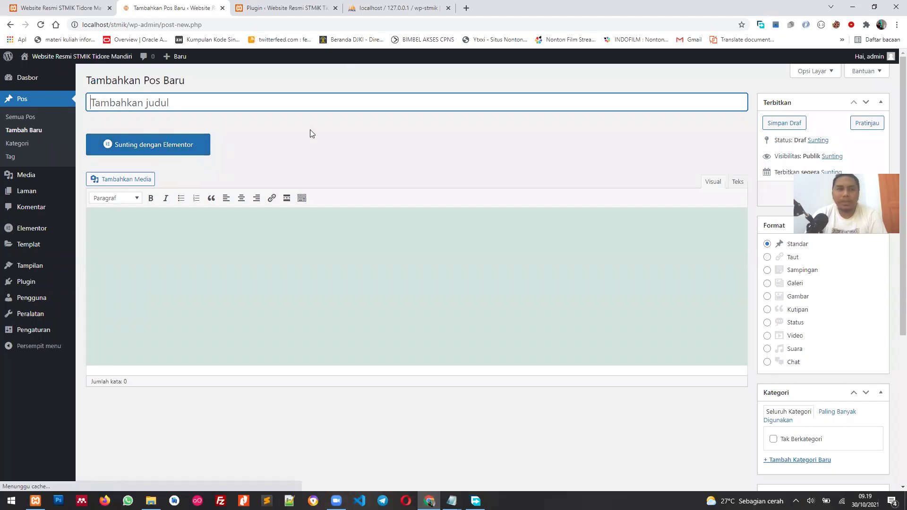
{"action": "left_click", "coordinate": [272, 136]}
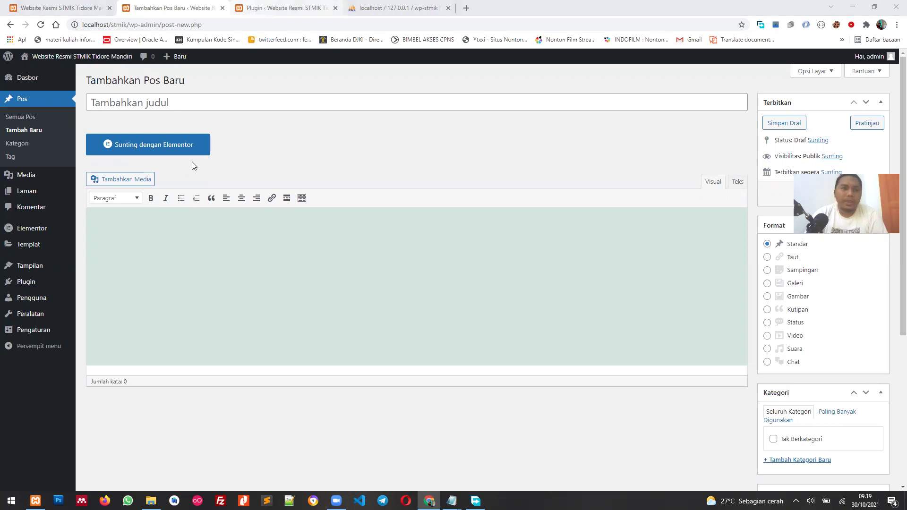
Go back to the plugins tab, open the page for adding plugins and search the directory for "shortcodes"
{"action": "left_click", "coordinate": [286, 8]}
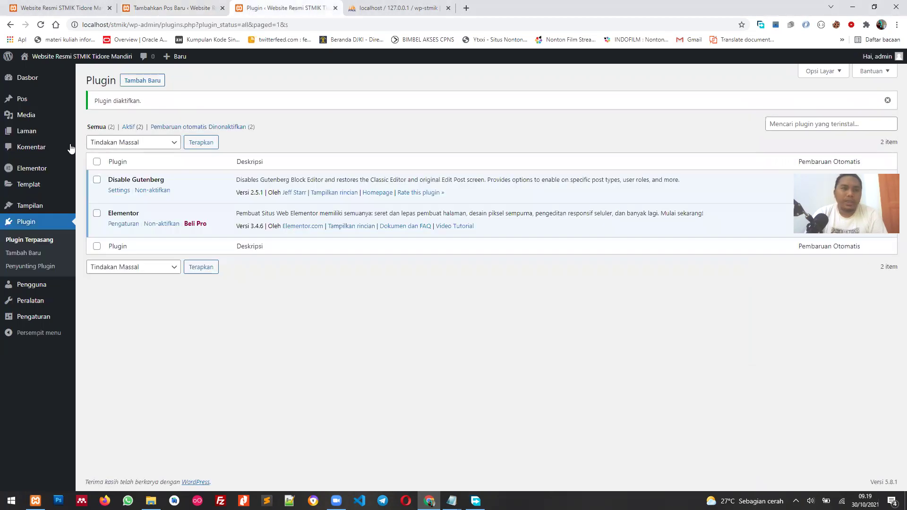
{"action": "left_click", "coordinate": [52, 253]}
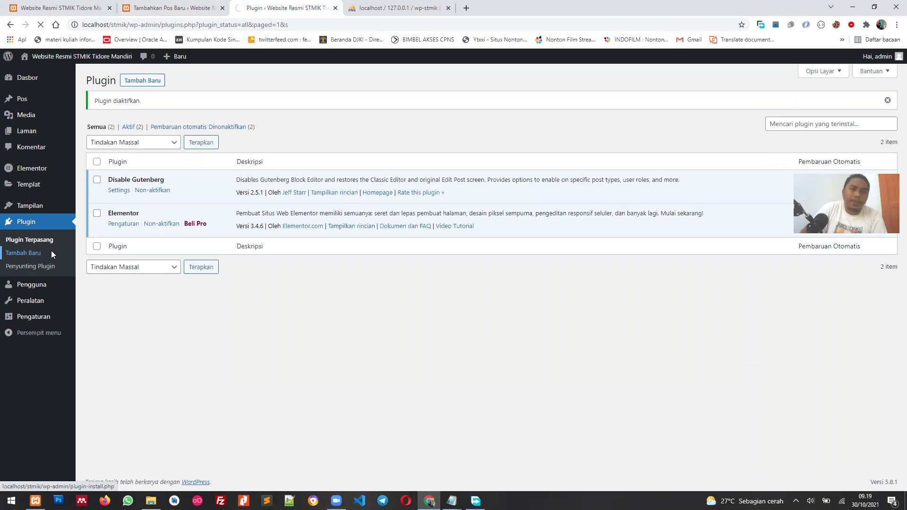
{"action": "left_click", "coordinate": [178, 9]}
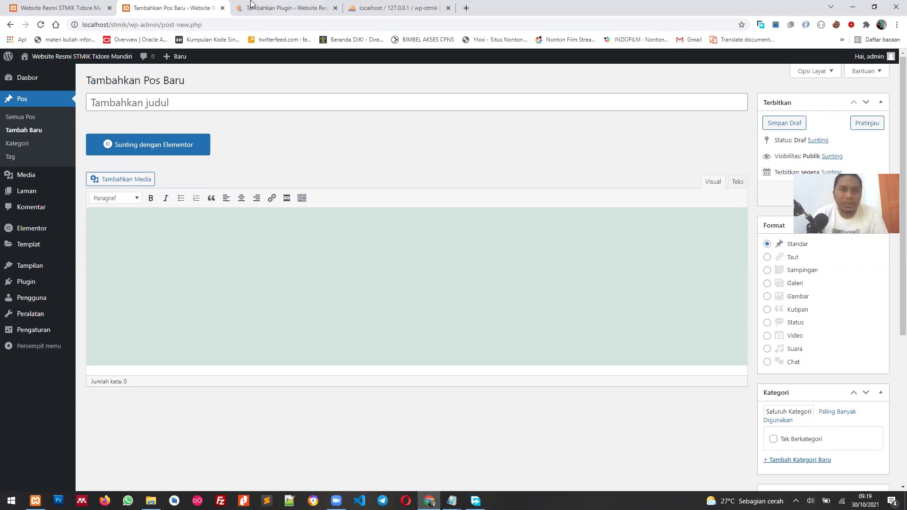
{"action": "key", "text": "ctrl+Tab"}
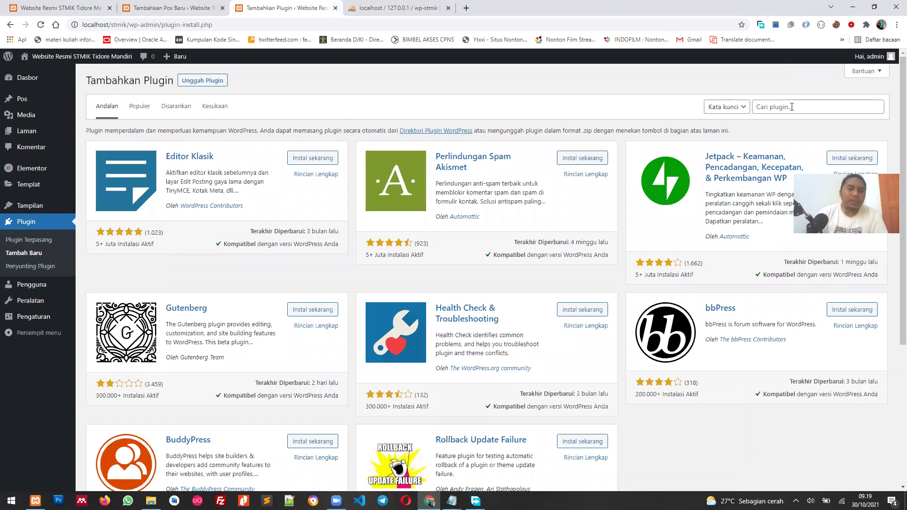
{"action": "left_click", "coordinate": [791, 106]}
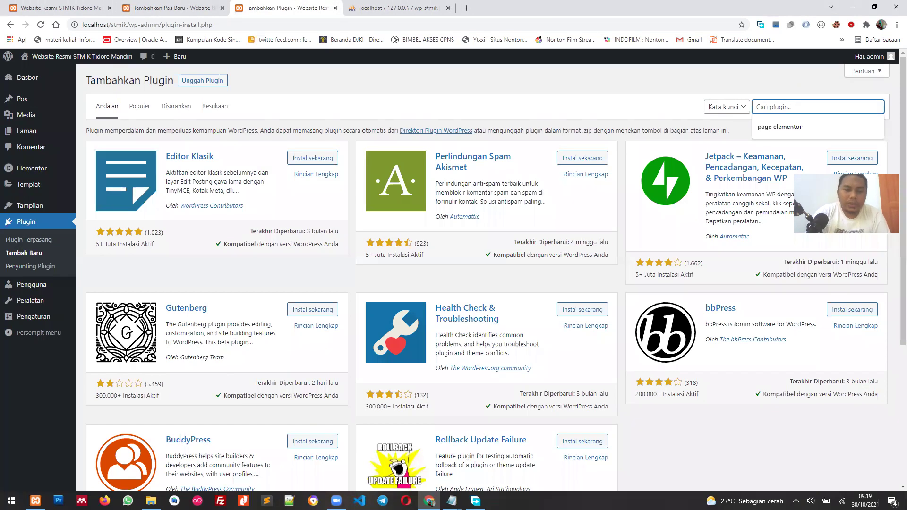
{"action": "type", "text": "shortcode"}
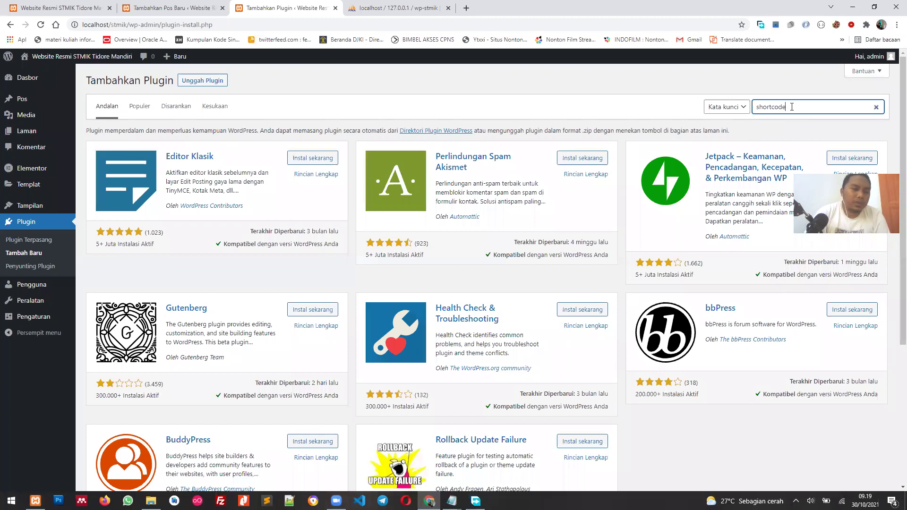
{"action": "type", "text": "s"}
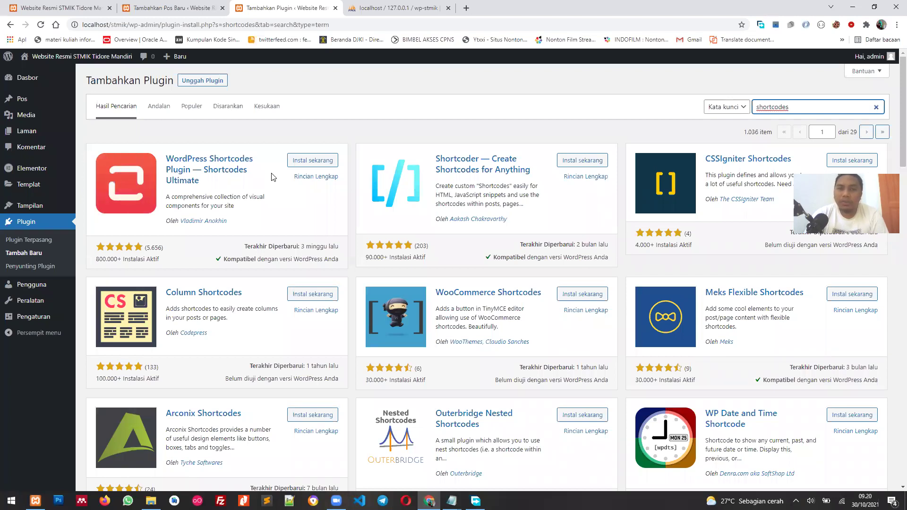
Install and activate the WordPress Shortcodes Plugin — Shortcodes Ultimate from the search results
{"action": "left_click", "coordinate": [306, 161]}
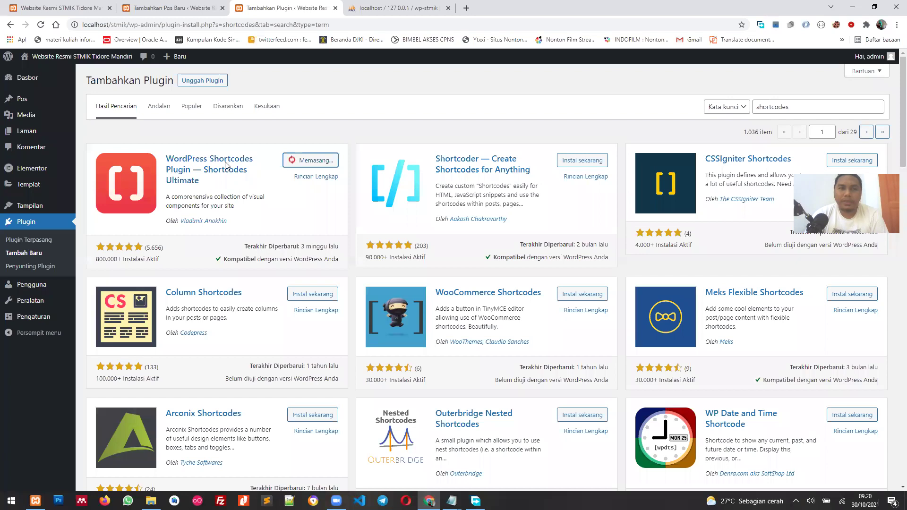
{"action": "left_click", "coordinate": [176, 7]}
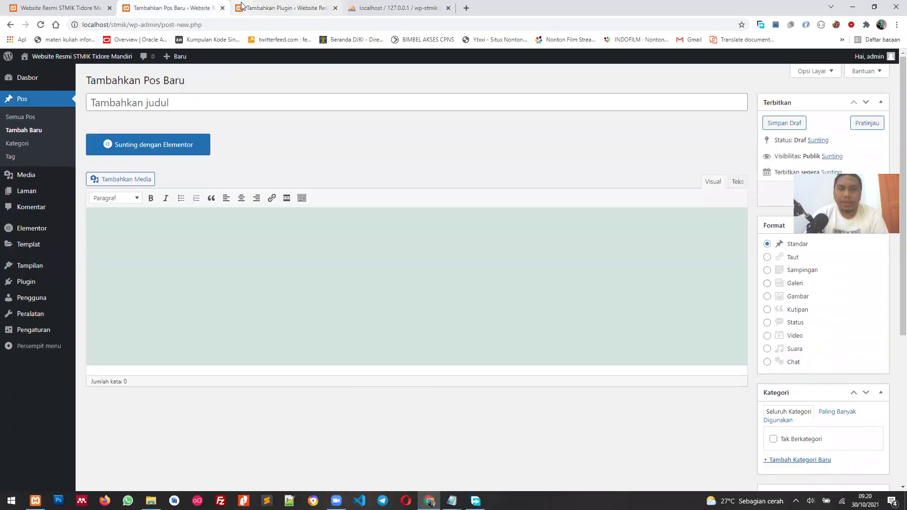
{"action": "left_click", "coordinate": [242, 7]}
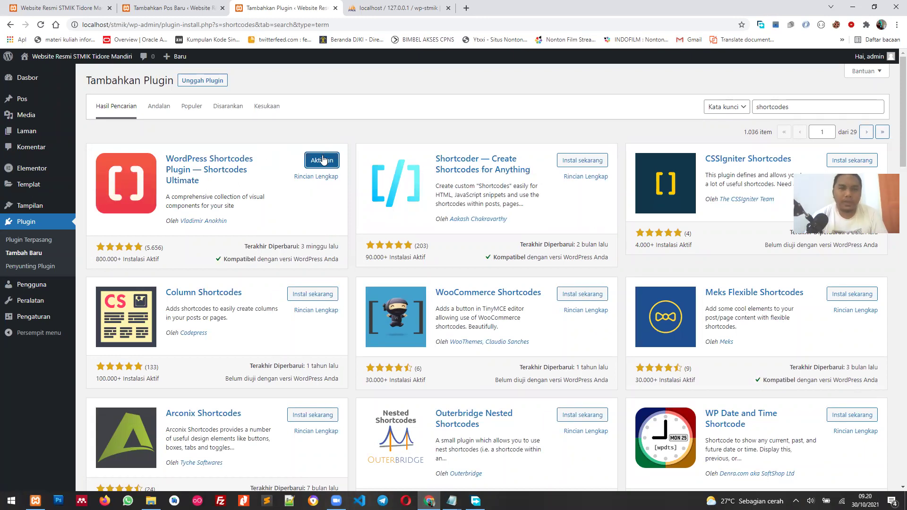
{"action": "left_click", "coordinate": [323, 160]}
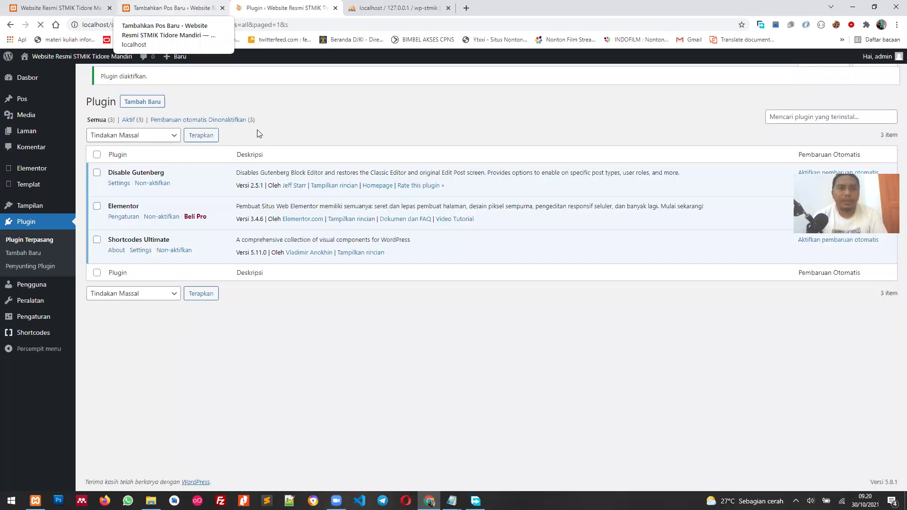
Reload the new-post page, look through the shortcodes offered for insertion and close the list without inserting any
{"action": "left_click", "coordinate": [176, 9]}
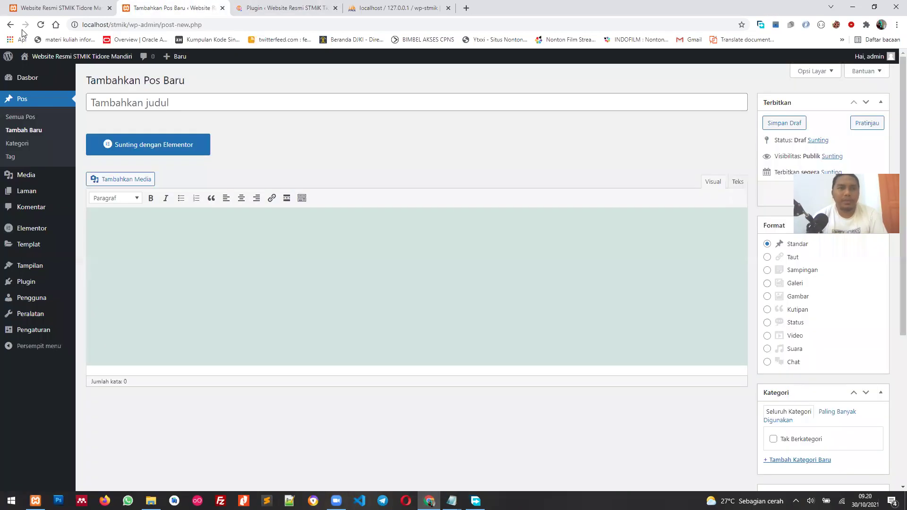
{"action": "left_click", "coordinate": [38, 26]}
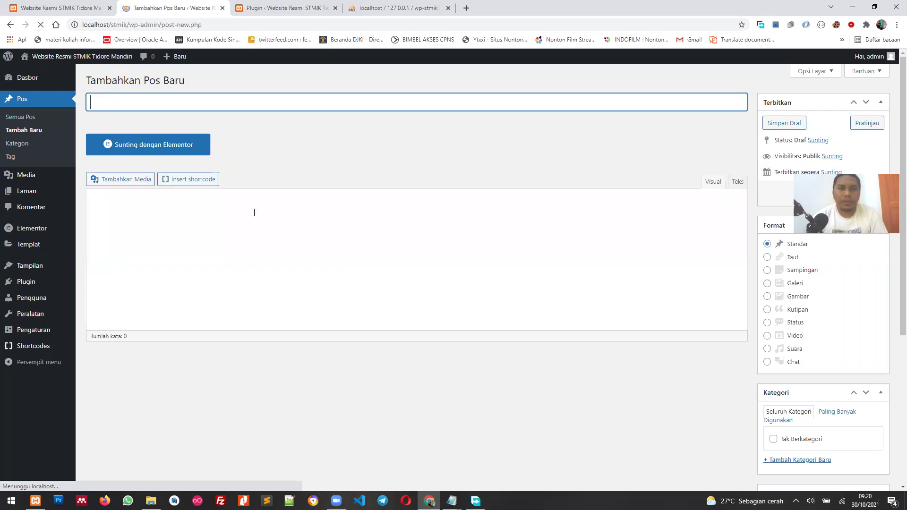
{"action": "left_click", "coordinate": [200, 180]}
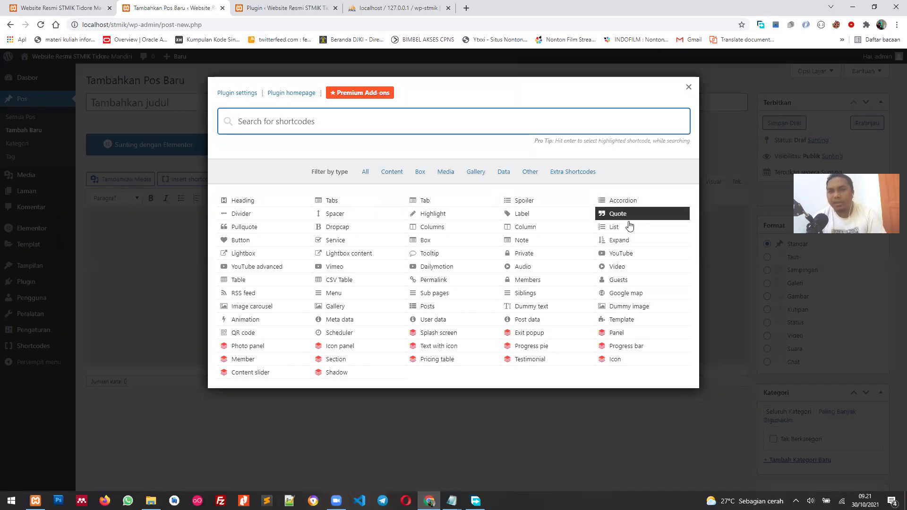
{"action": "left_click", "coordinate": [688, 90]}
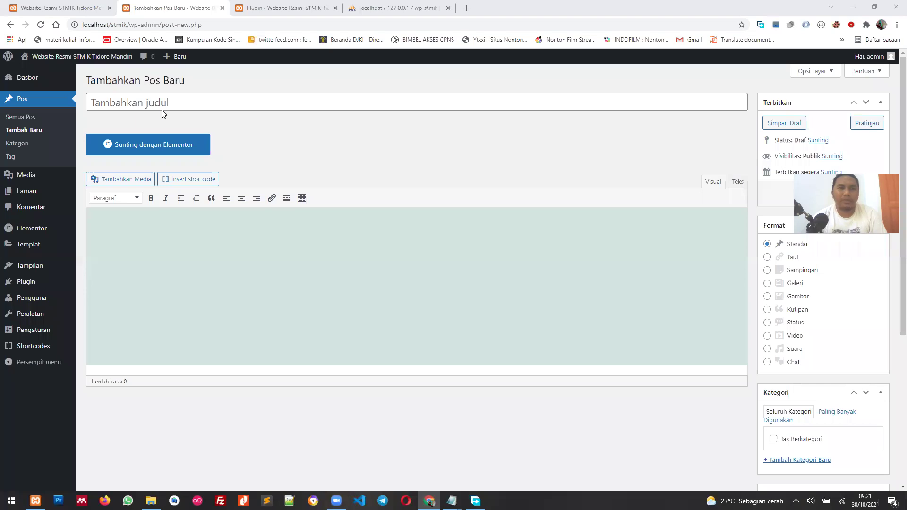
Return to adding plugins in the plugins tab and search the directory for "black studio tinymce"
{"action": "left_click", "coordinate": [279, 8]}
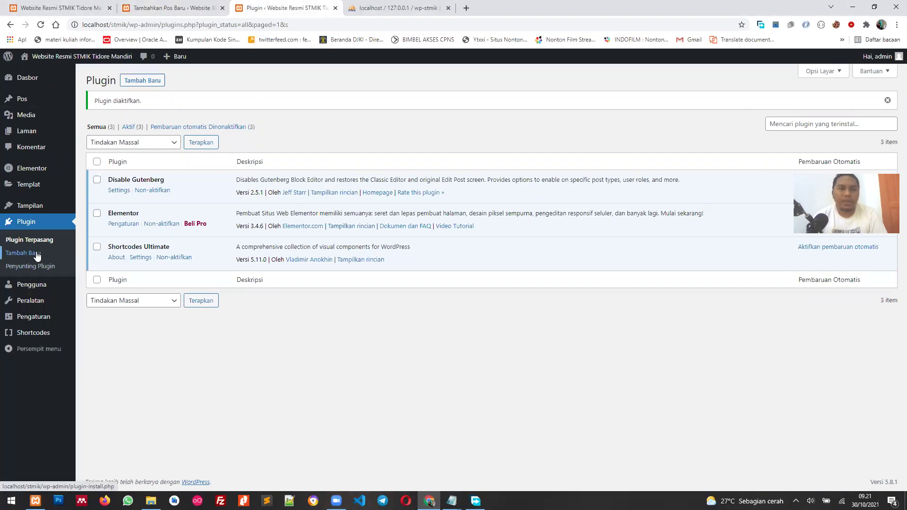
{"action": "left_click", "coordinate": [37, 255]}
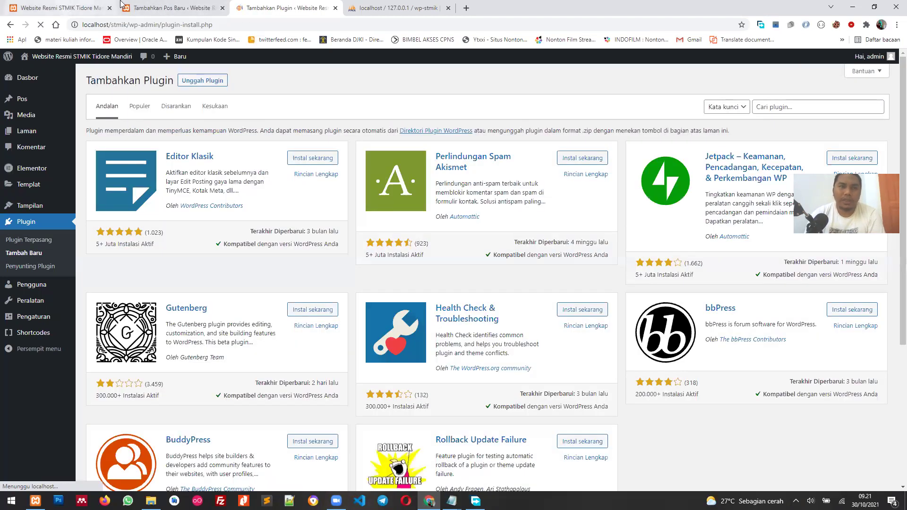
{"action": "left_click", "coordinate": [151, 7]}
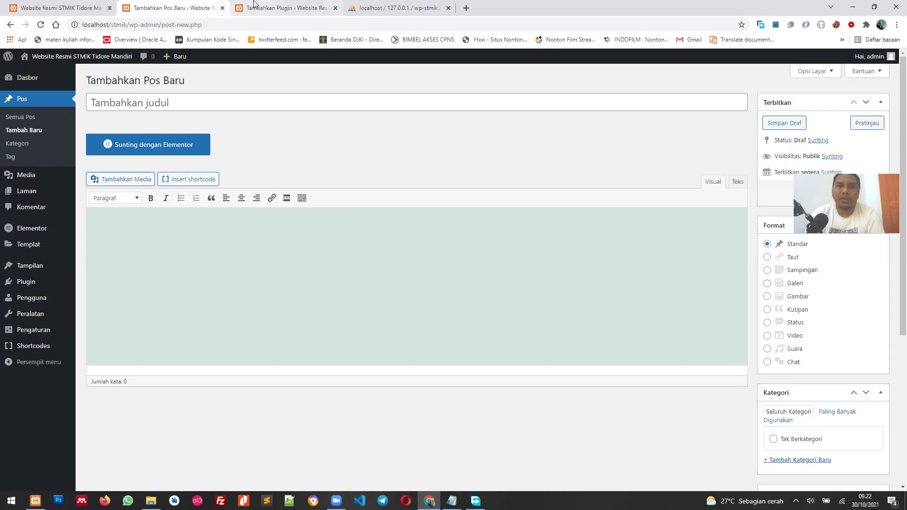
{"action": "left_click", "coordinate": [287, 8]}
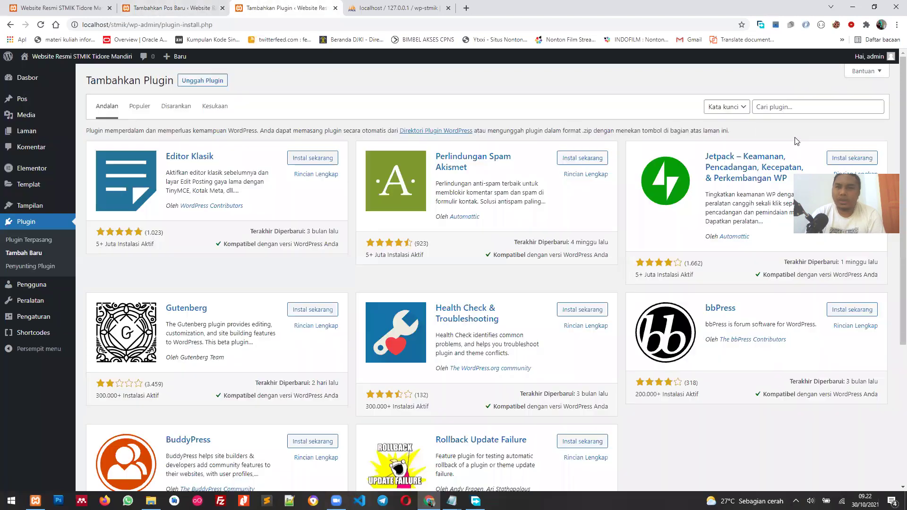
{"action": "left_click", "coordinate": [784, 107]}
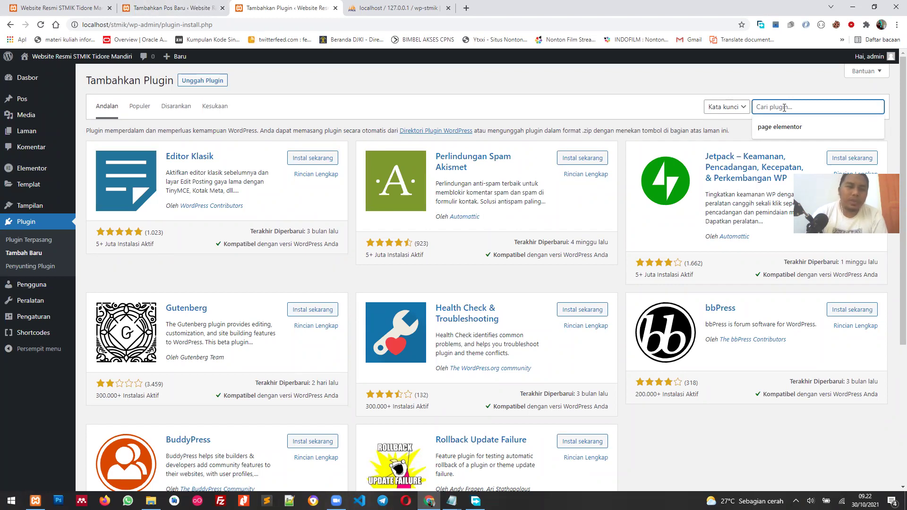
{"action": "type", "text": "bl"}
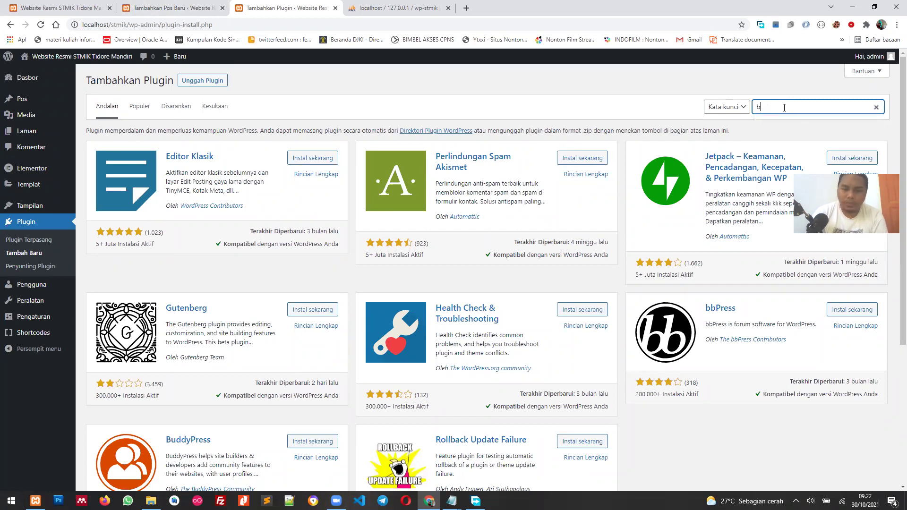
{"action": "type", "text": "ack s"}
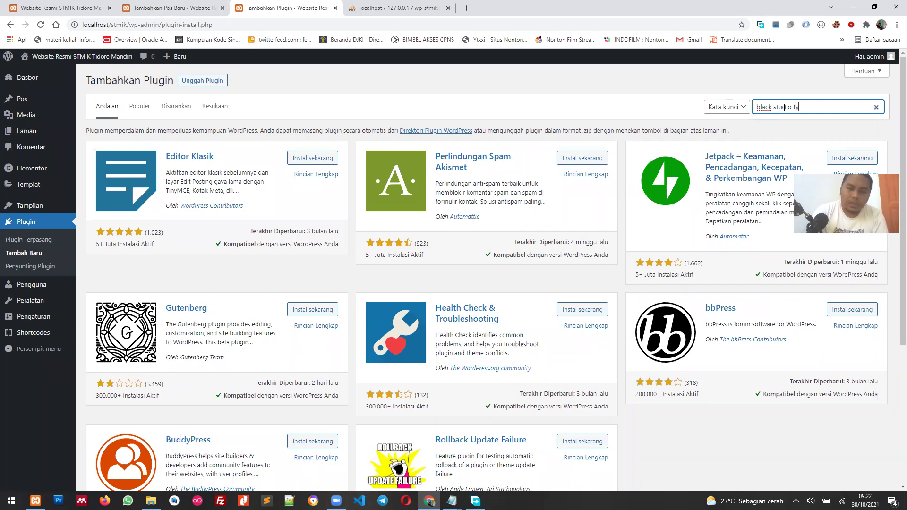
{"action": "type", "text": "tudio tinymce"}
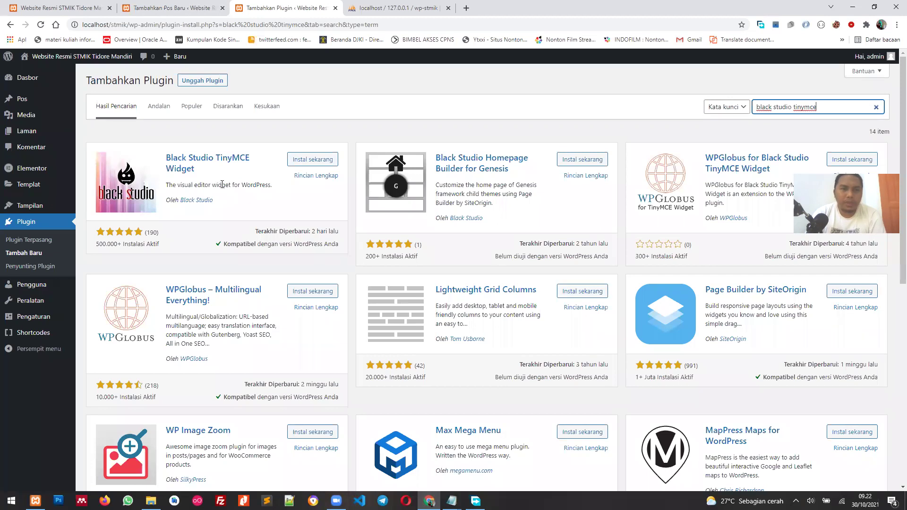
Install and activate the Black Studio TinyMCE Widget plugin and return to the new-post page
{"action": "left_click", "coordinate": [302, 160]}
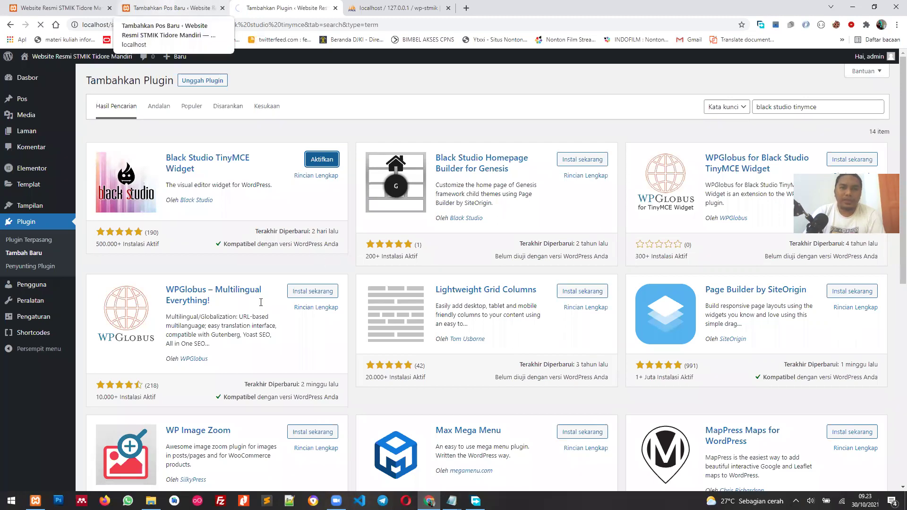
{"action": "left_click", "coordinate": [172, 8]}
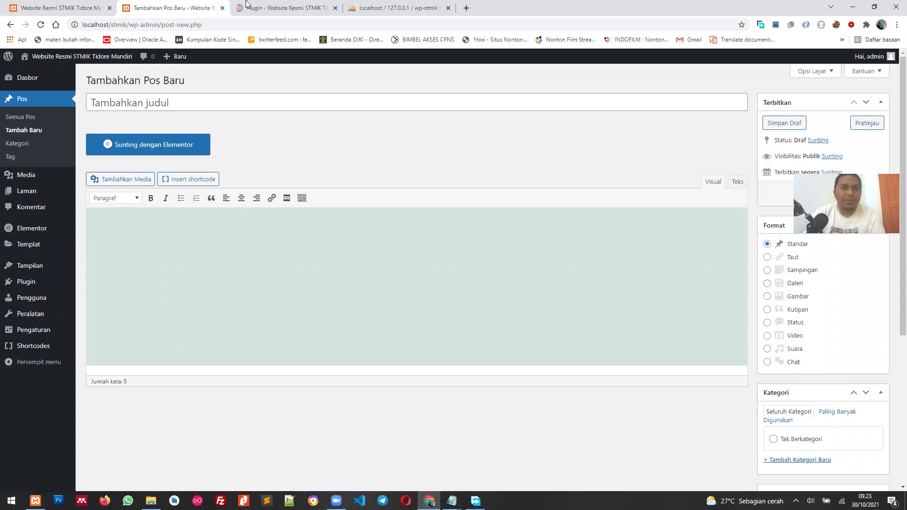
{"action": "left_click", "coordinate": [264, 6]}
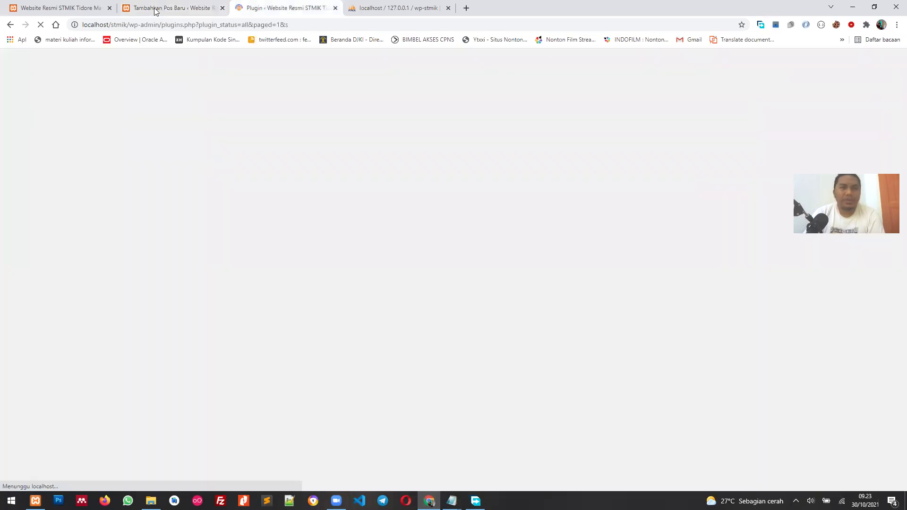
{"action": "left_click", "coordinate": [155, 11]}
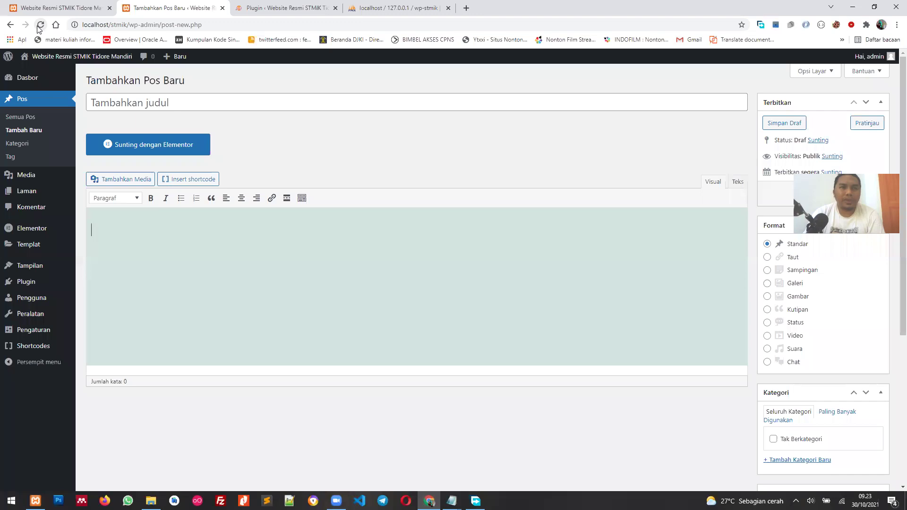
Reload the new-post page to check its editor, and read the Black Studio TinyMCE Widget description in the installed plugins list
{"action": "left_click", "coordinate": [39, 26]}
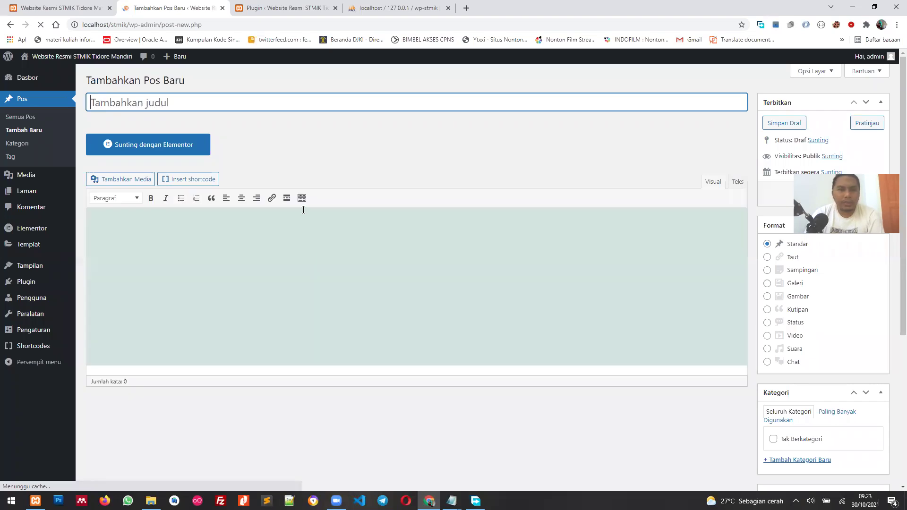
{"action": "right_click", "coordinate": [308, 247]}
{"action": "left_click", "coordinate": [197, 283]}
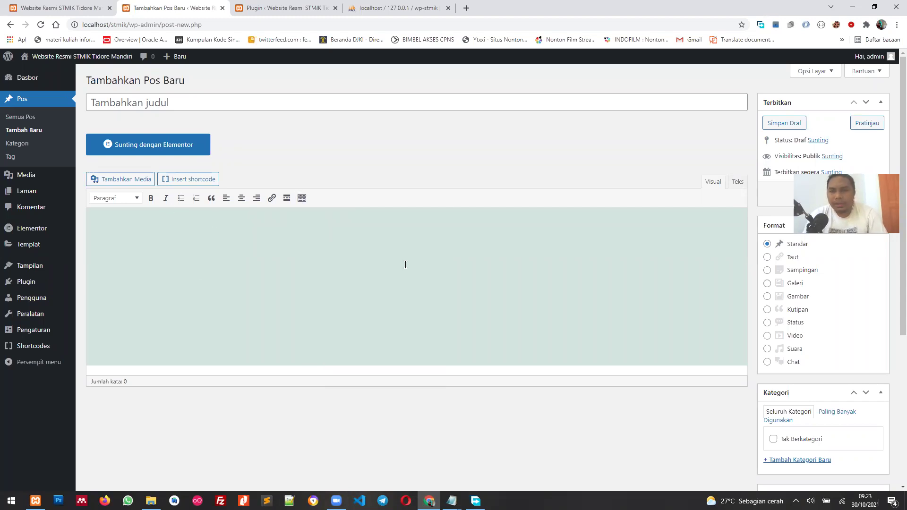
{"action": "left_click", "coordinate": [249, 6]}
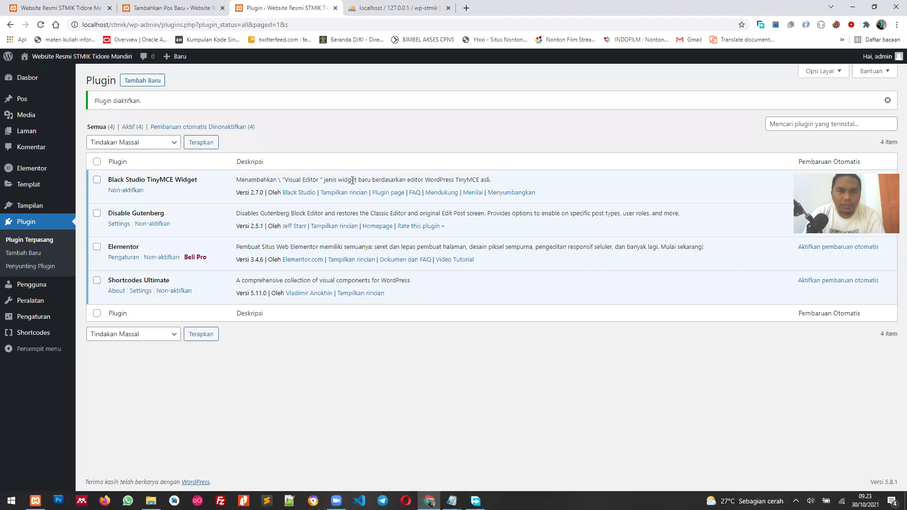
{"action": "triple_click", "coordinate": [353, 180]}
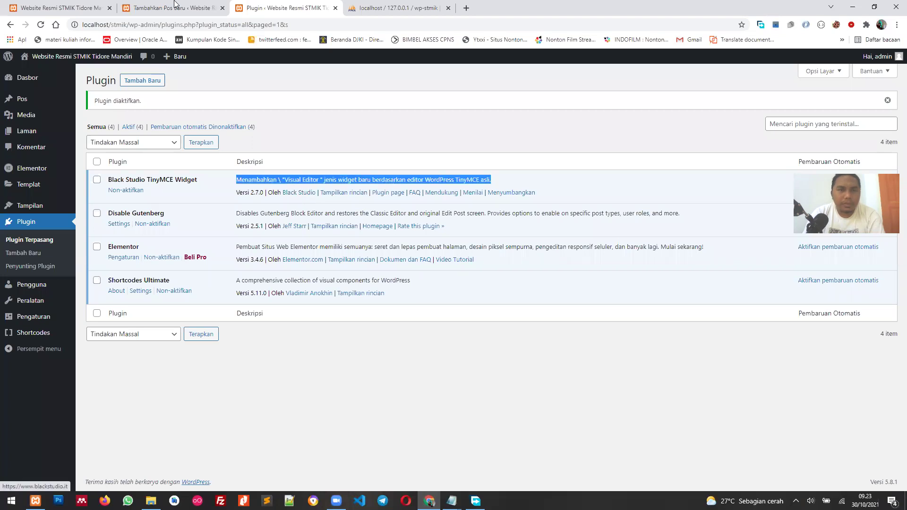
{"action": "left_click", "coordinate": [175, 6]}
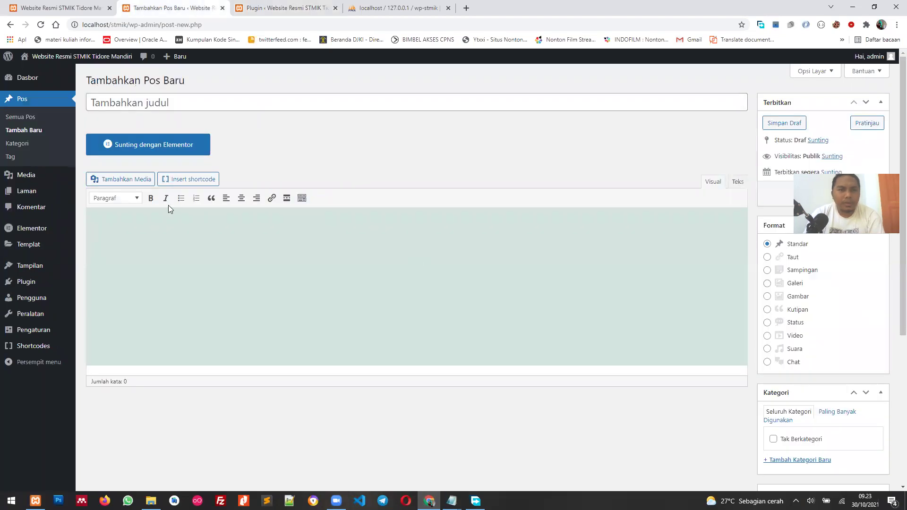
Enter the trial text "dsa" in the body of the new post
{"action": "double_click", "coordinate": [101, 230]}
{"action": "right_click", "coordinate": [100, 231]}
{"action": "left_click", "coordinate": [146, 223]}
{"action": "left_click", "coordinate": [549, 337]}
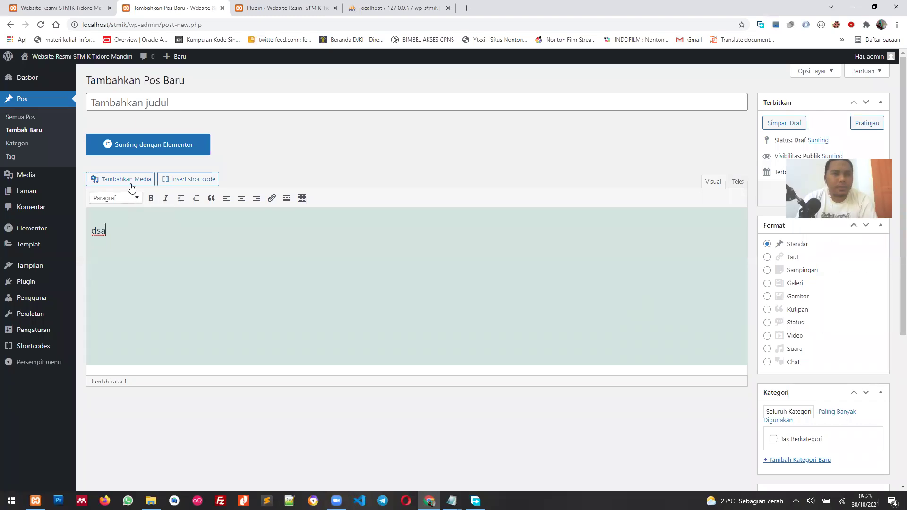
Browse the insertable shortcodes by type, from All and Content through Box, Media, Gallery and Data, and close the list without inserting any
{"action": "left_click", "coordinate": [178, 180]}
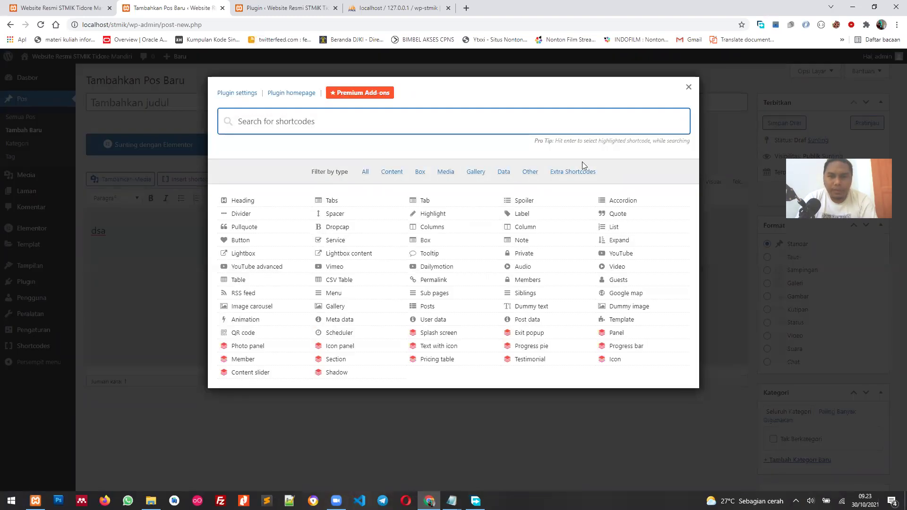
{"action": "left_click", "coordinate": [369, 173]}
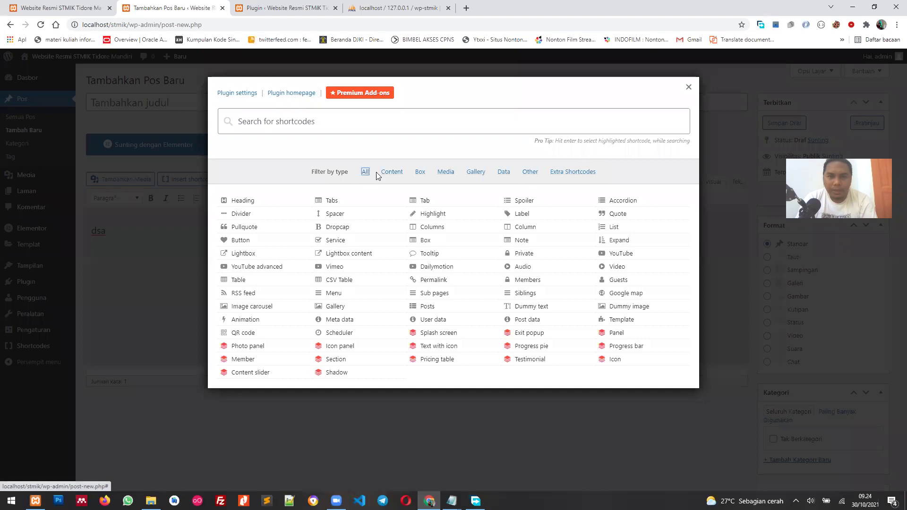
{"action": "left_click", "coordinate": [390, 174]}
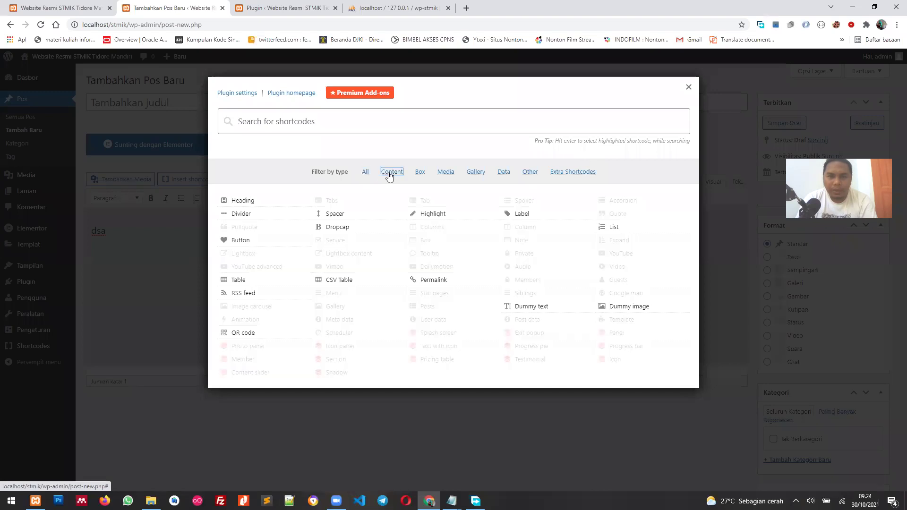
{"action": "left_click", "coordinate": [418, 173]}
{"action": "left_click", "coordinate": [446, 175]}
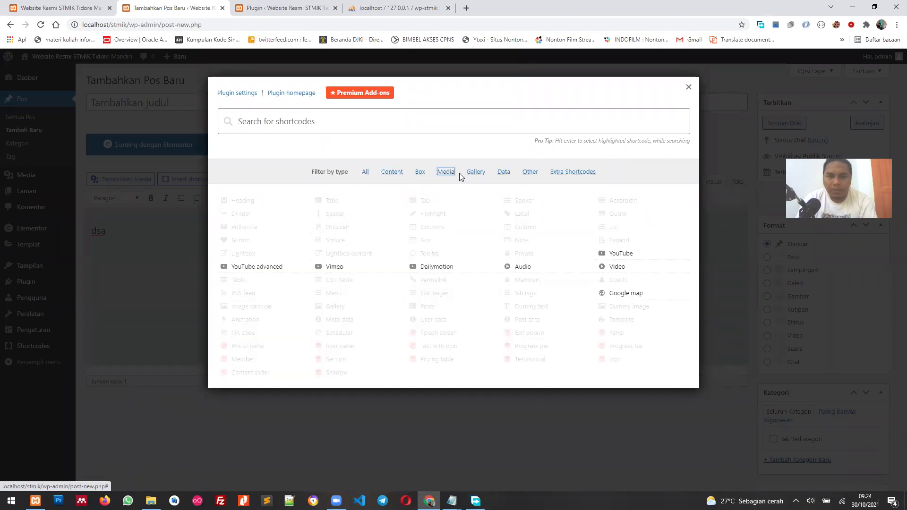
{"action": "left_click", "coordinate": [473, 174]}
{"action": "left_click", "coordinate": [503, 174]}
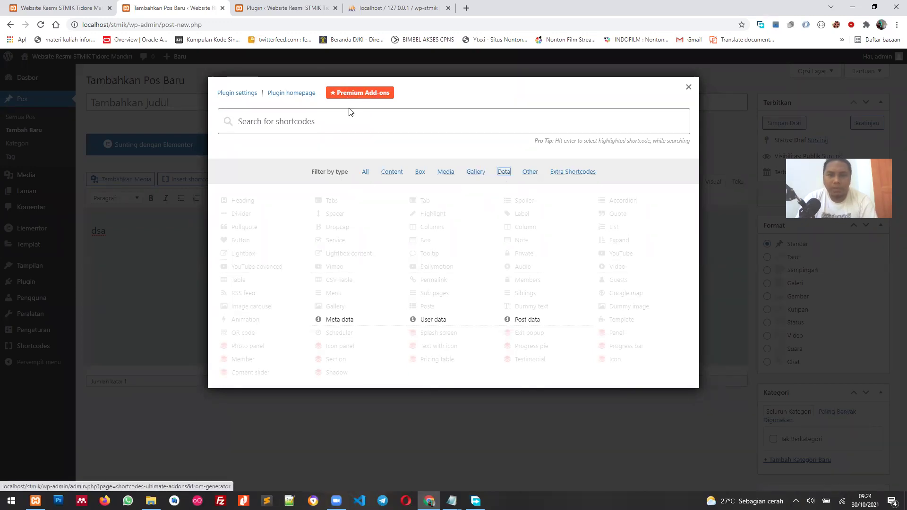
{"action": "left_click", "coordinate": [689, 89]}
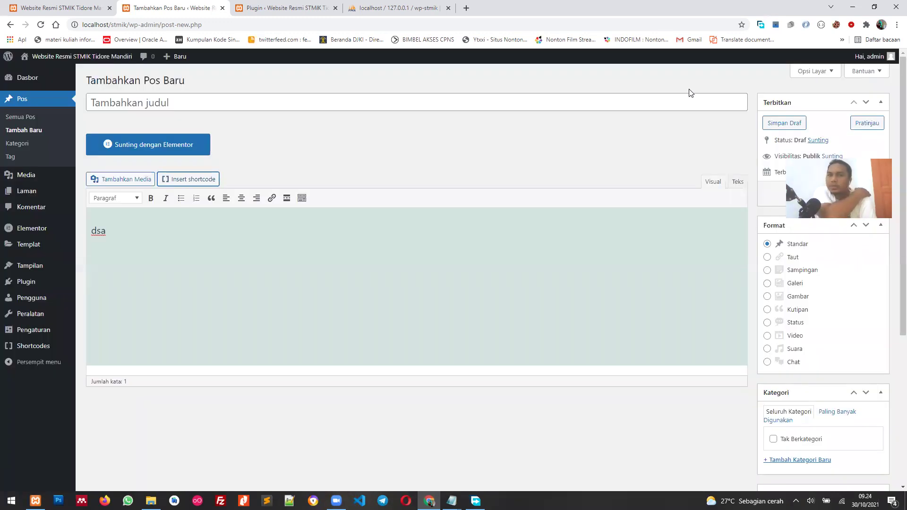
Delete the trial text "dsa" from the post body
{"action": "left_click", "coordinate": [532, 288]}
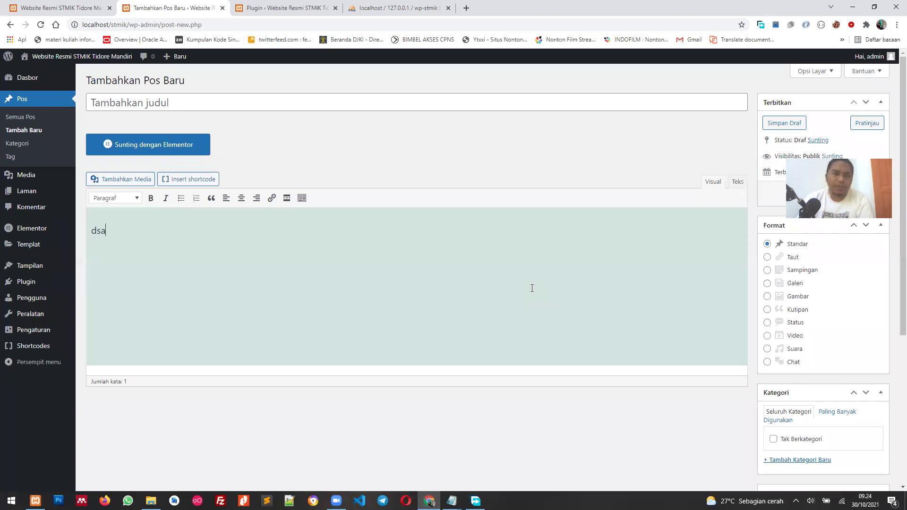
{"action": "double_click", "coordinate": [105, 230]}
{"action": "key", "text": "BackSpace"}
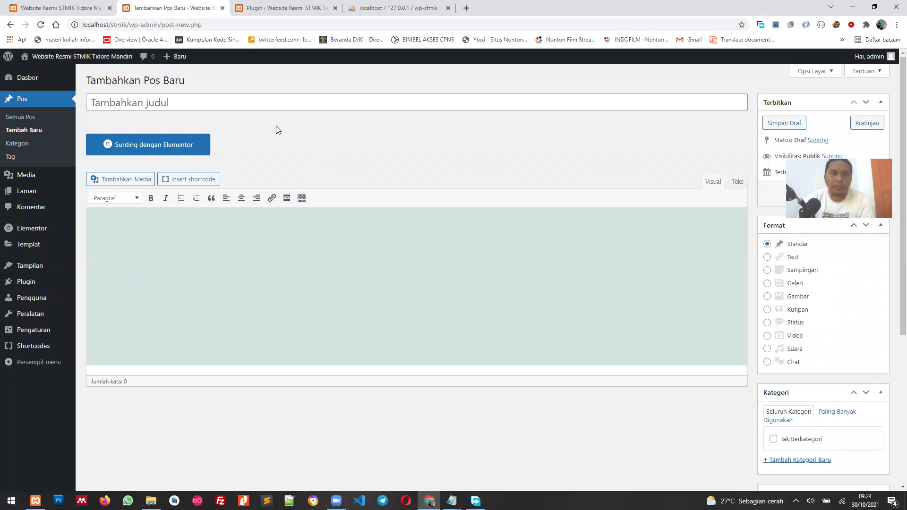